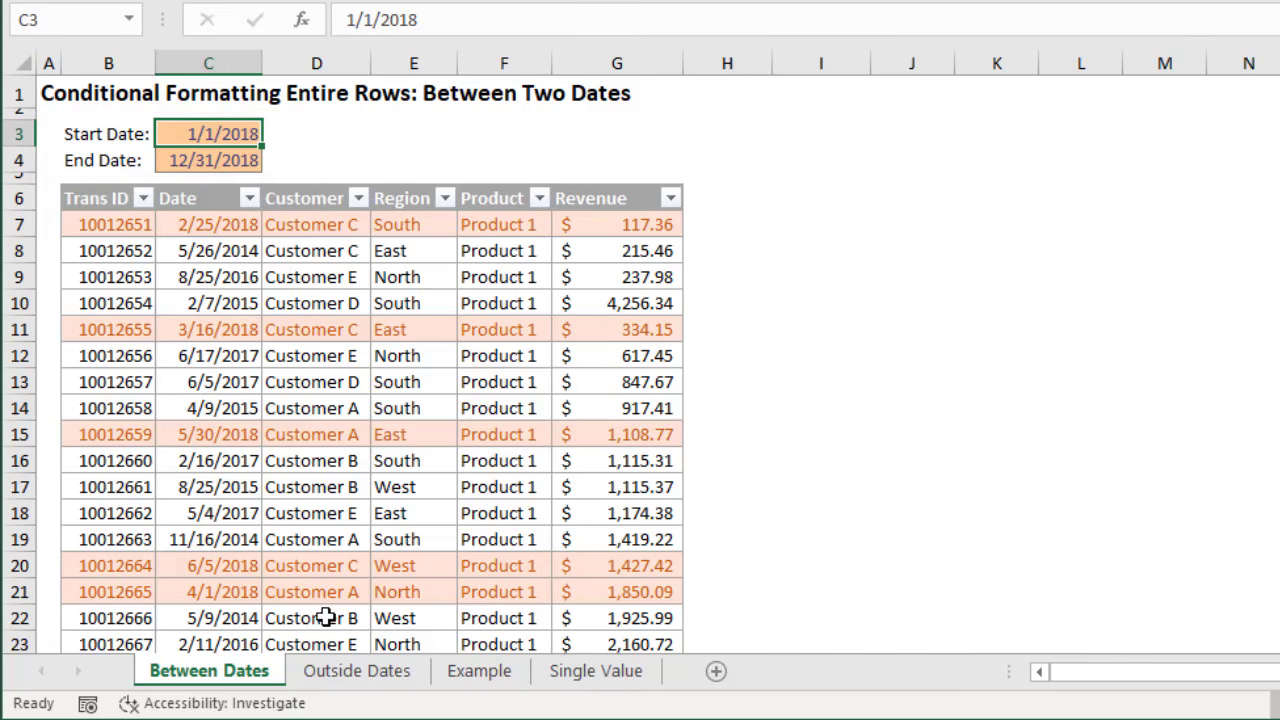
Preview the finished Outside Dates and Single Value example sheets
click(350, 676)
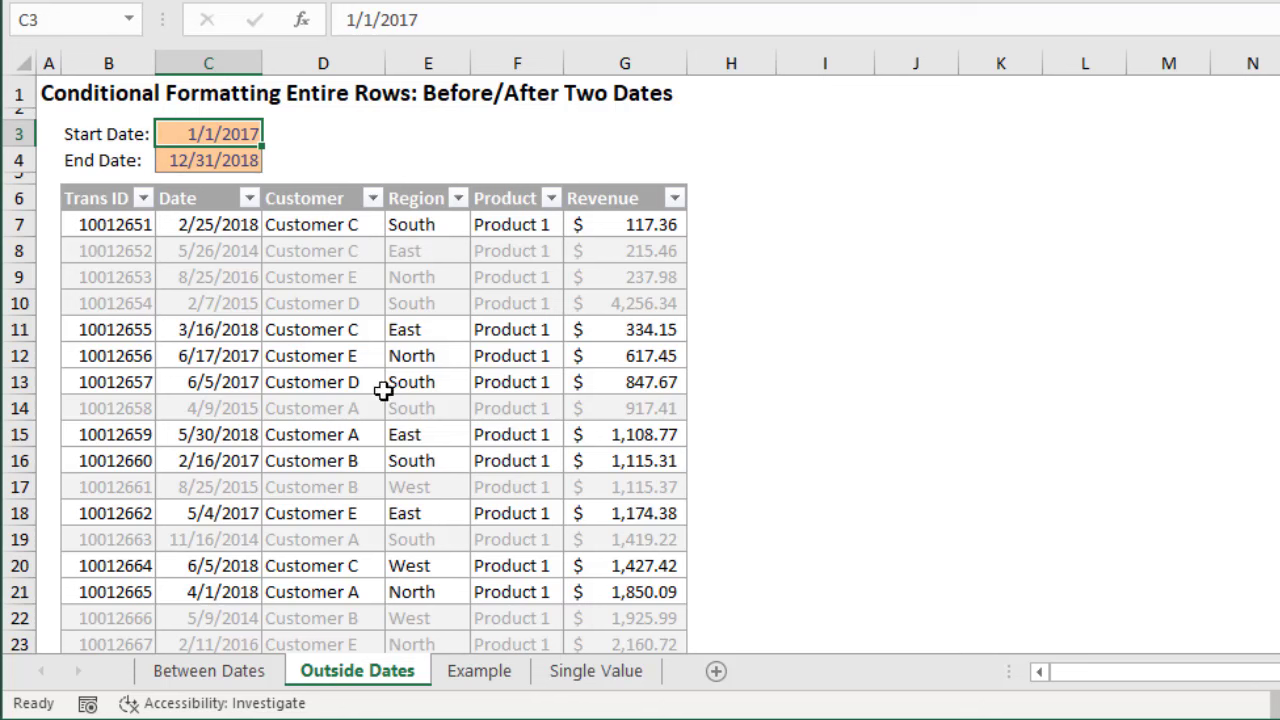
click(576, 670)
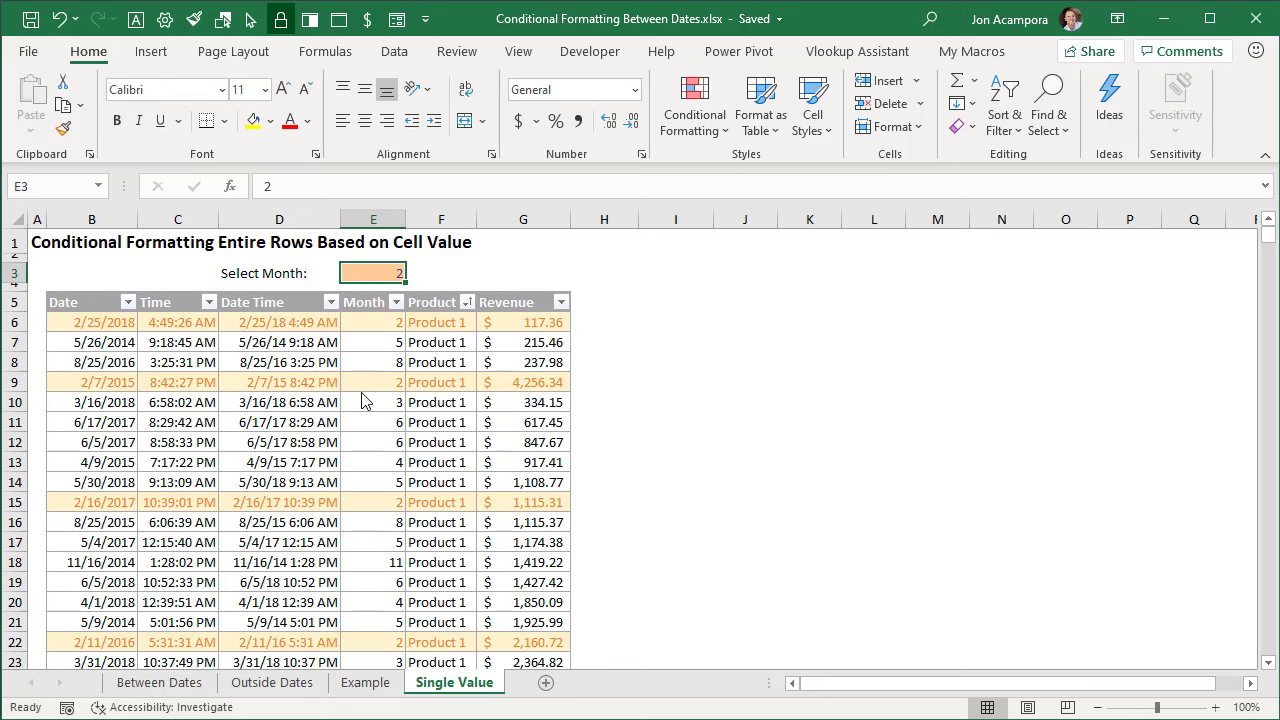
Switch to the Example sheet with its 1/1/2018–12/31/2018 transaction table
click(366, 682)
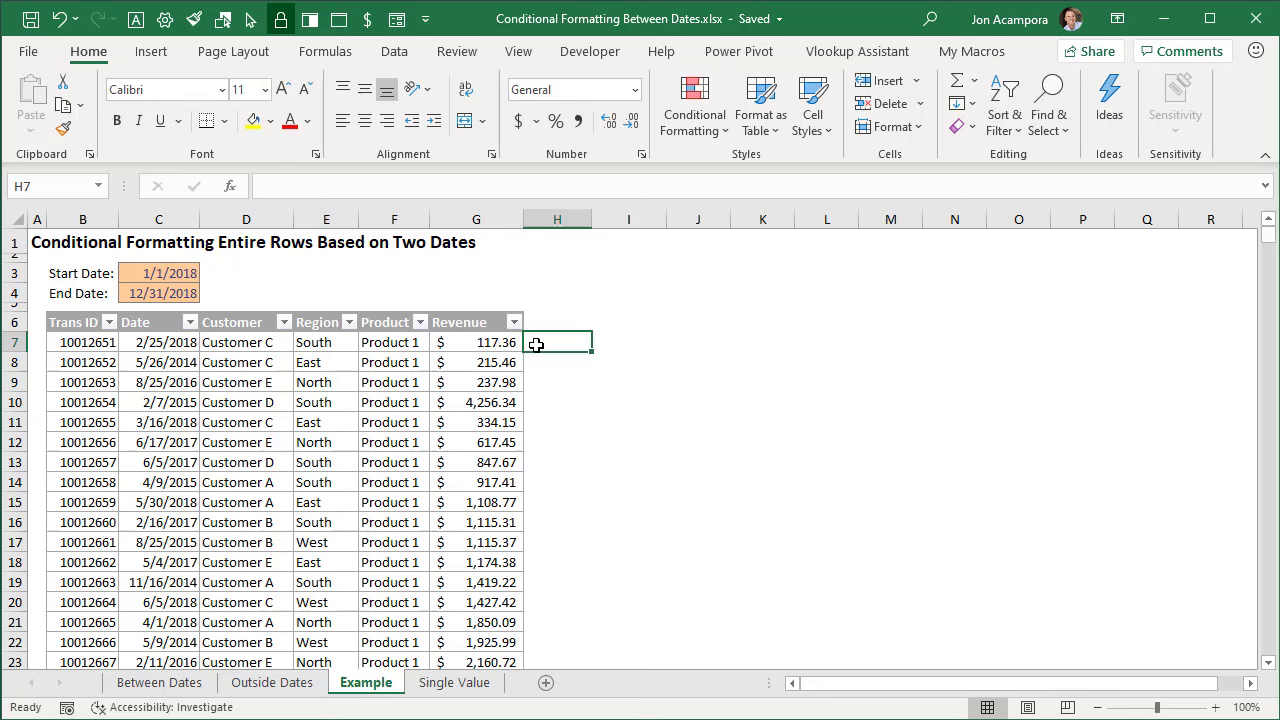
In H7, enter =AND(C7>=$C$3,C7<=$C$4) to test whether each row's date falls in 2018
text(=)
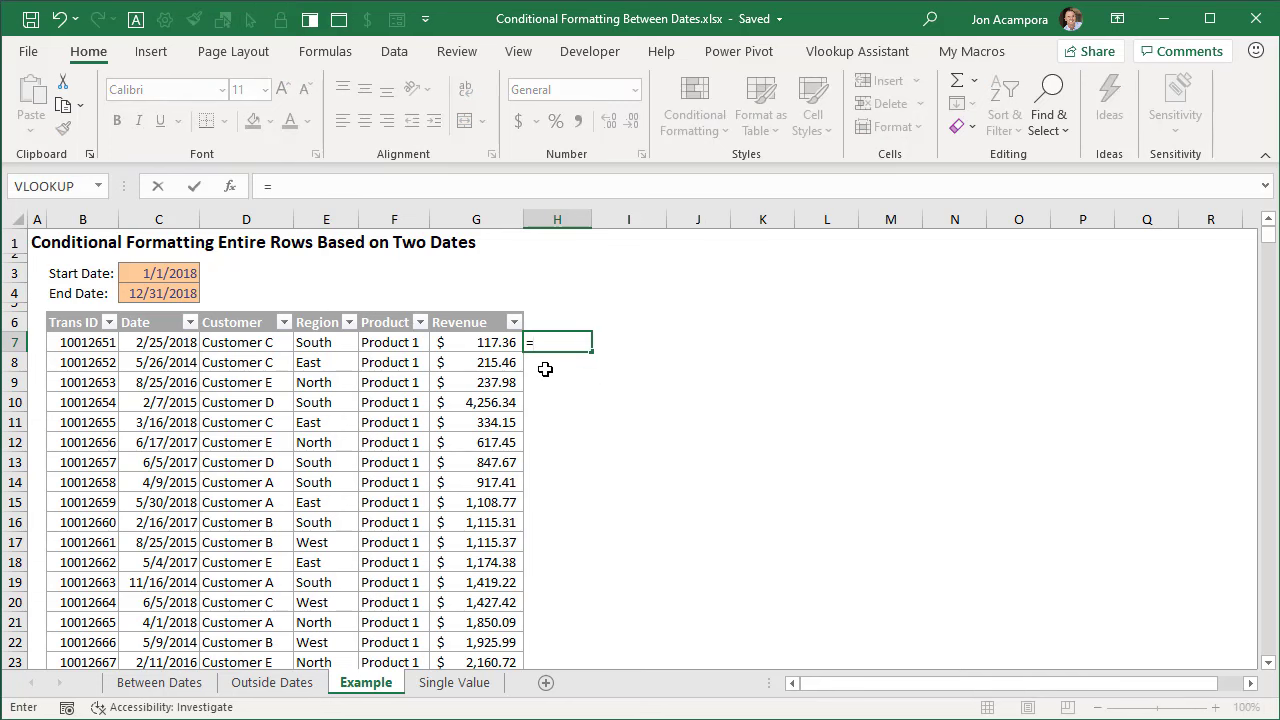
text(an)
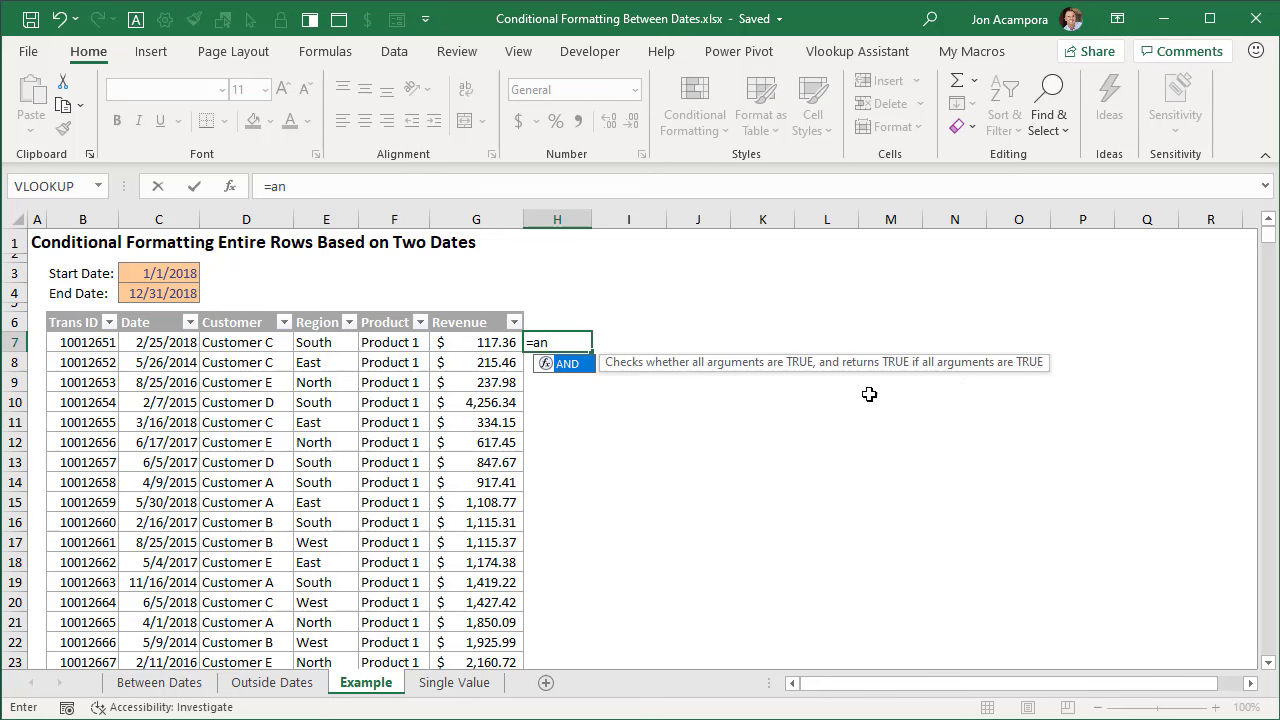
key(Tab)
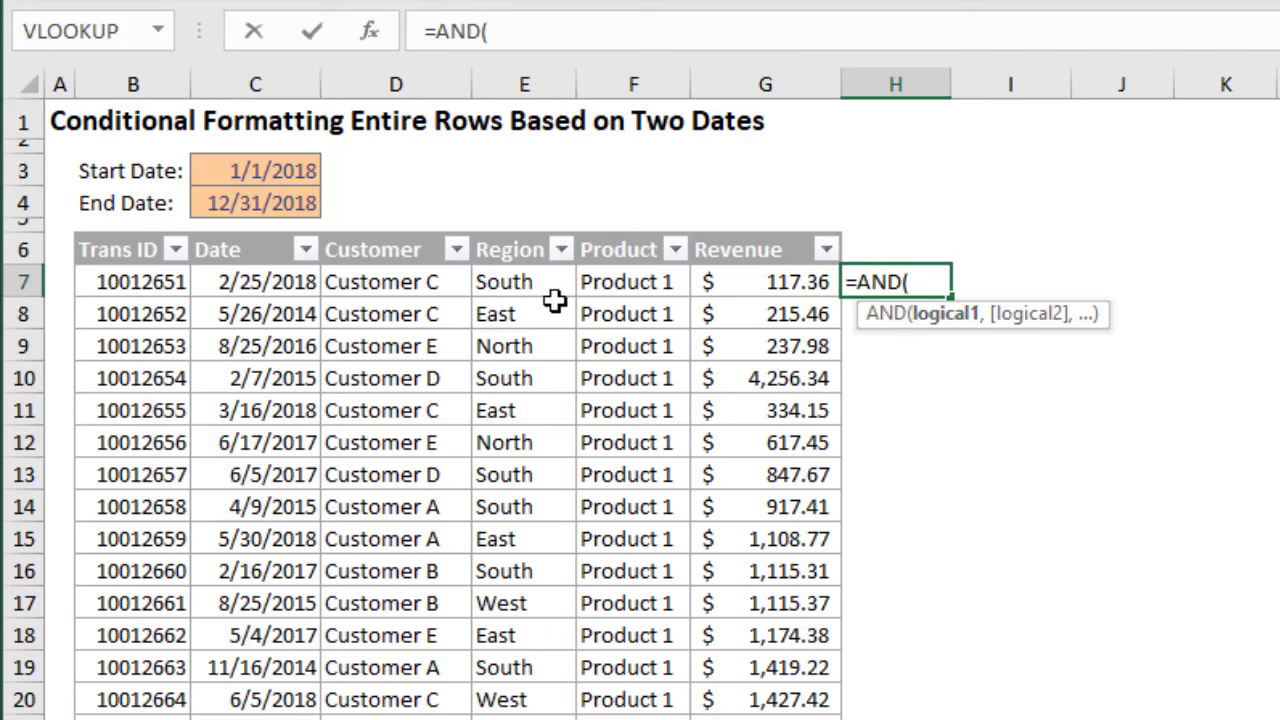
click(264, 283)
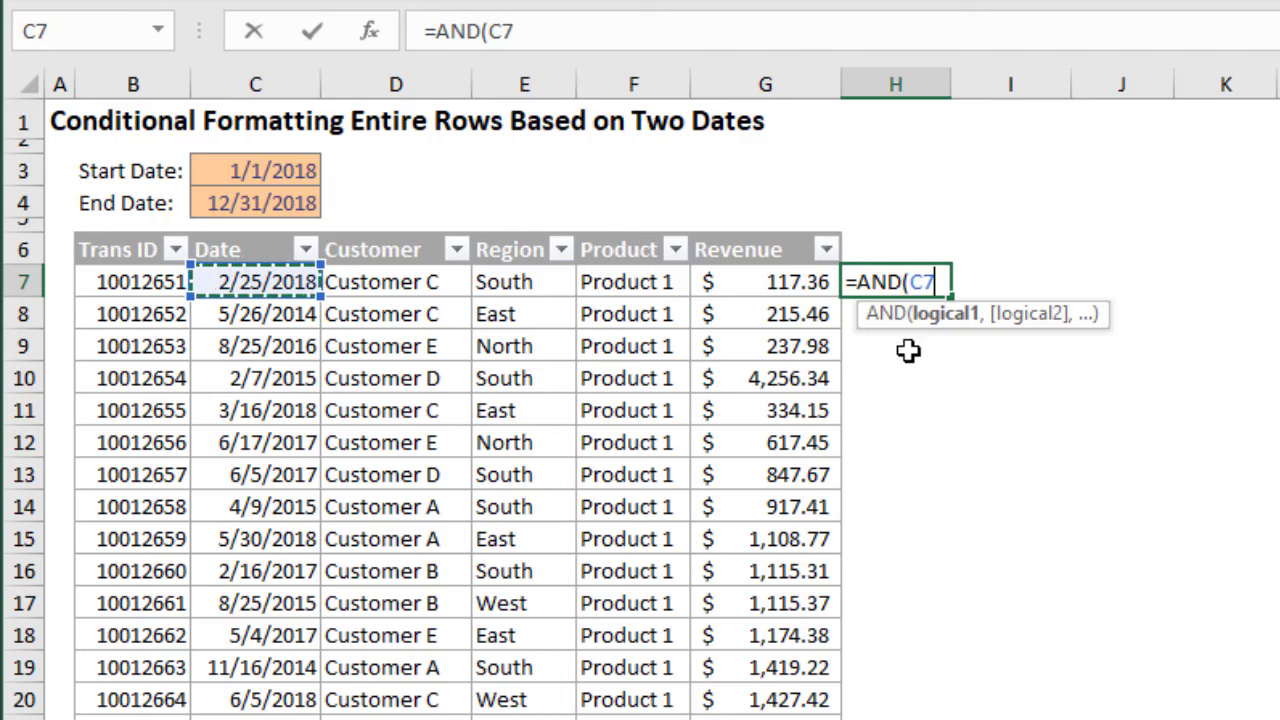
text(>=)
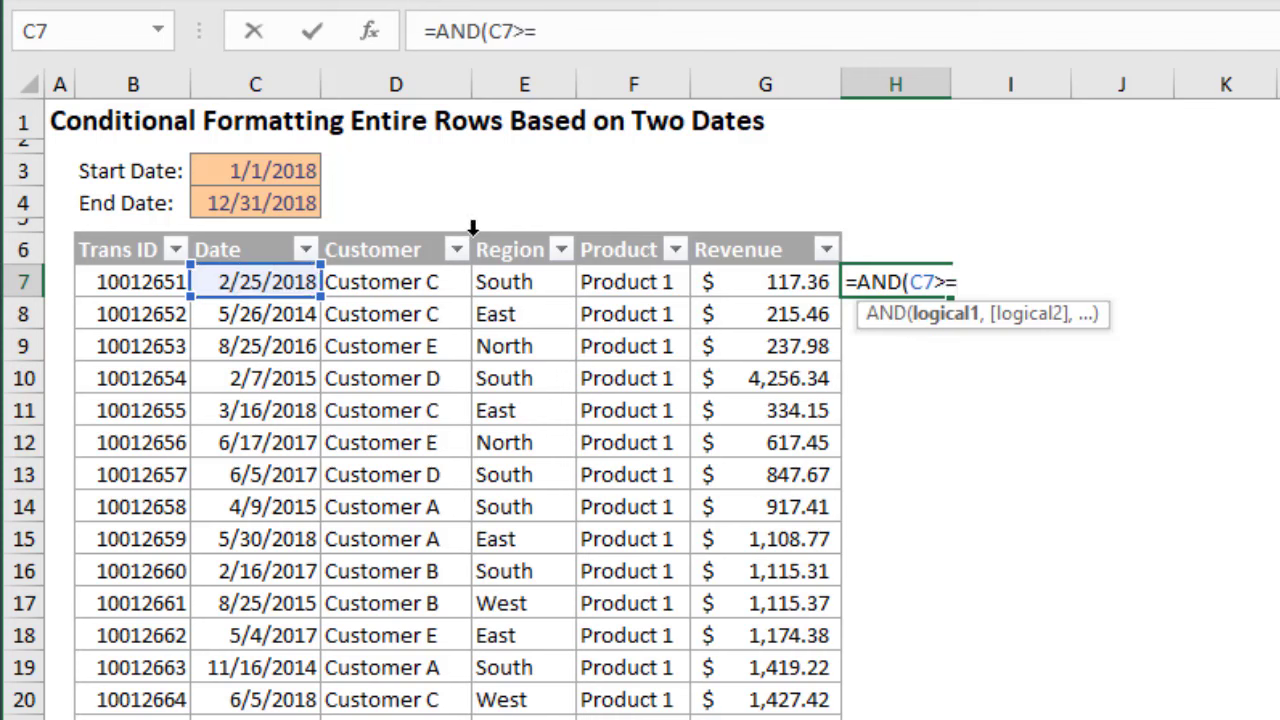
click(225, 173)
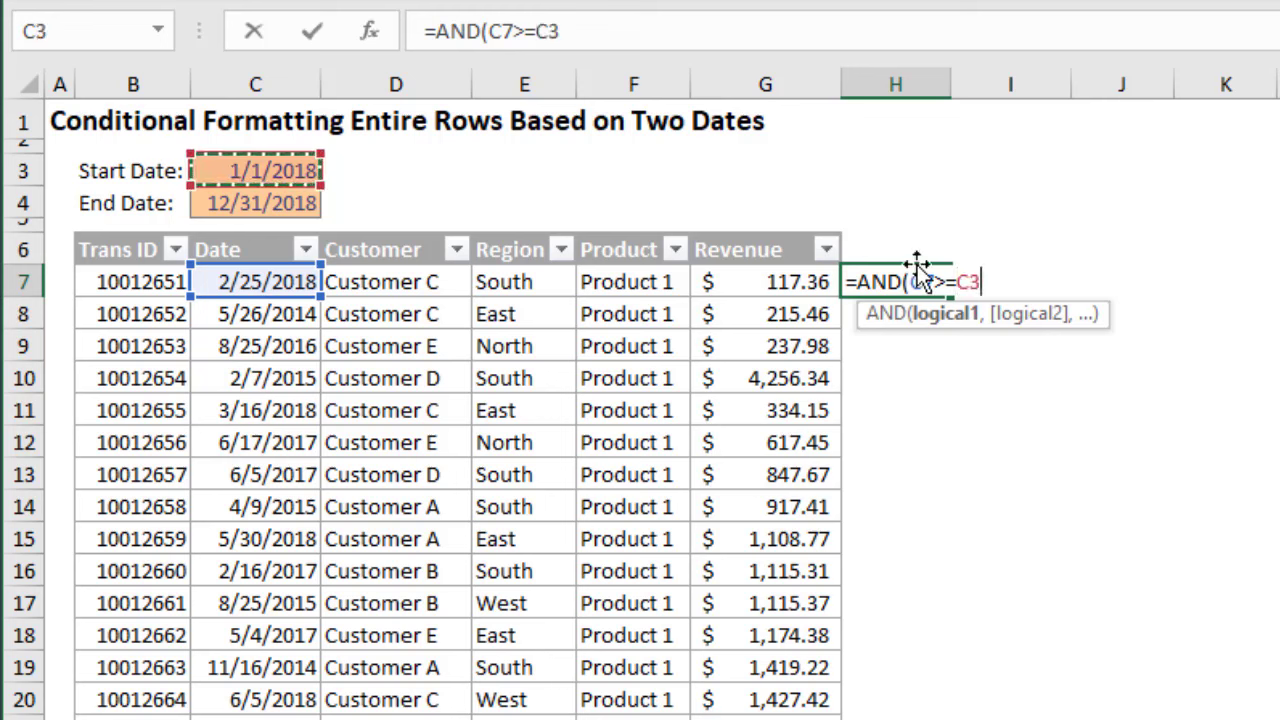
key(F4)
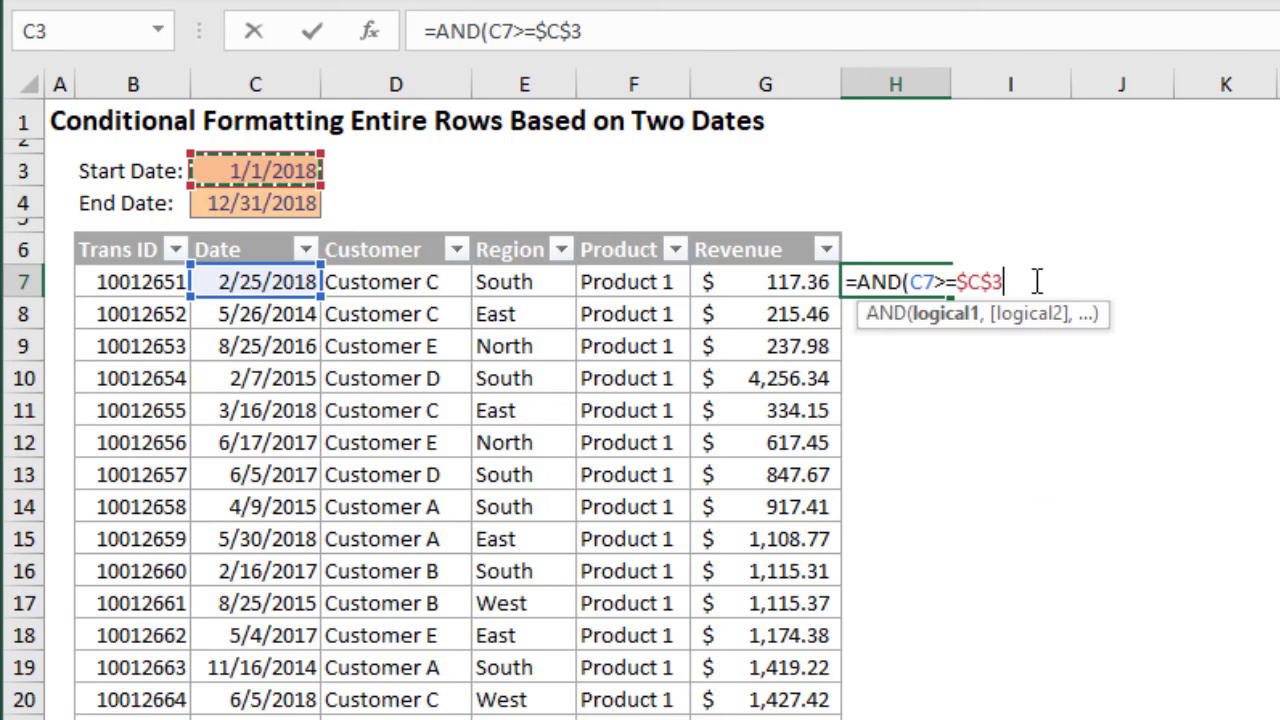
text(,)
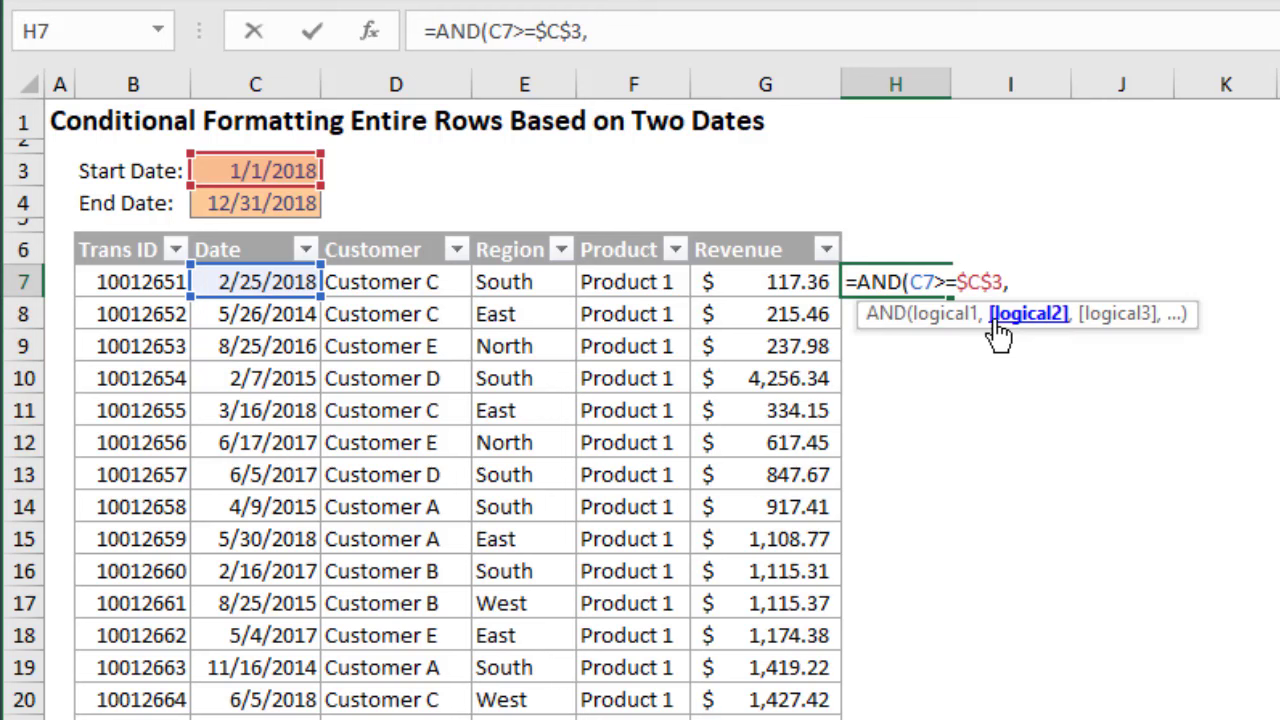
click(255, 284)
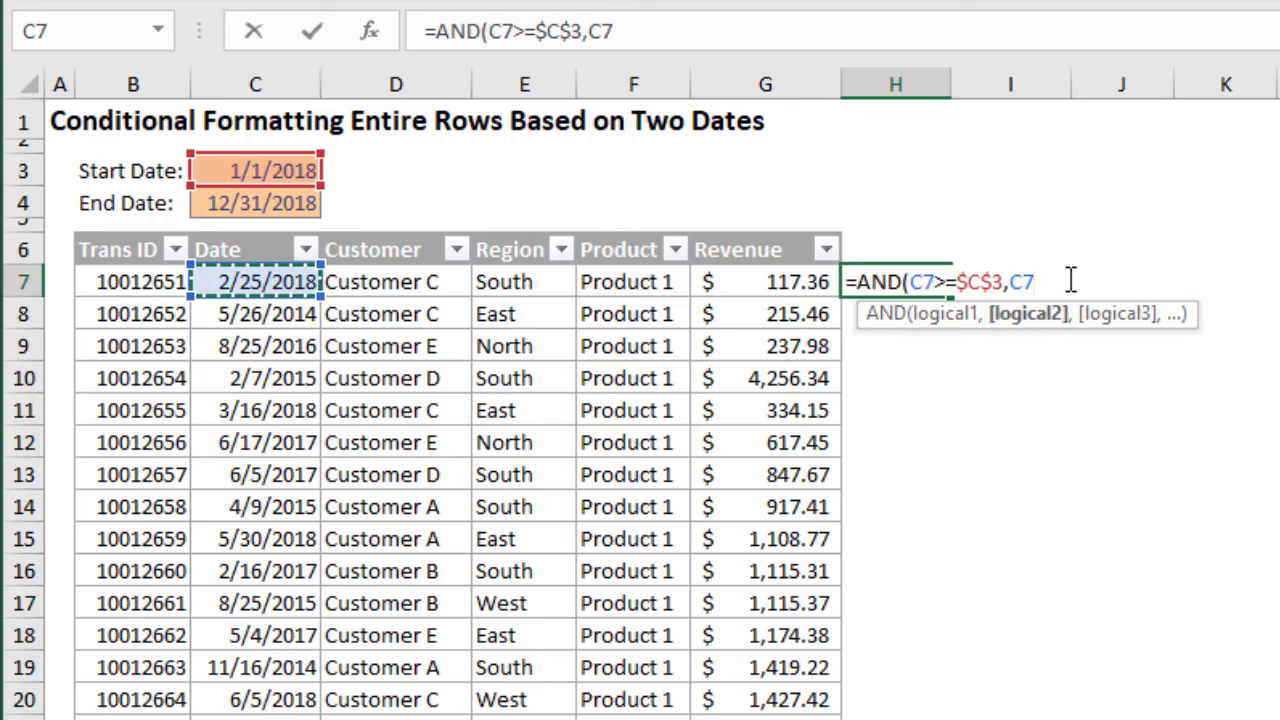
text(<=)
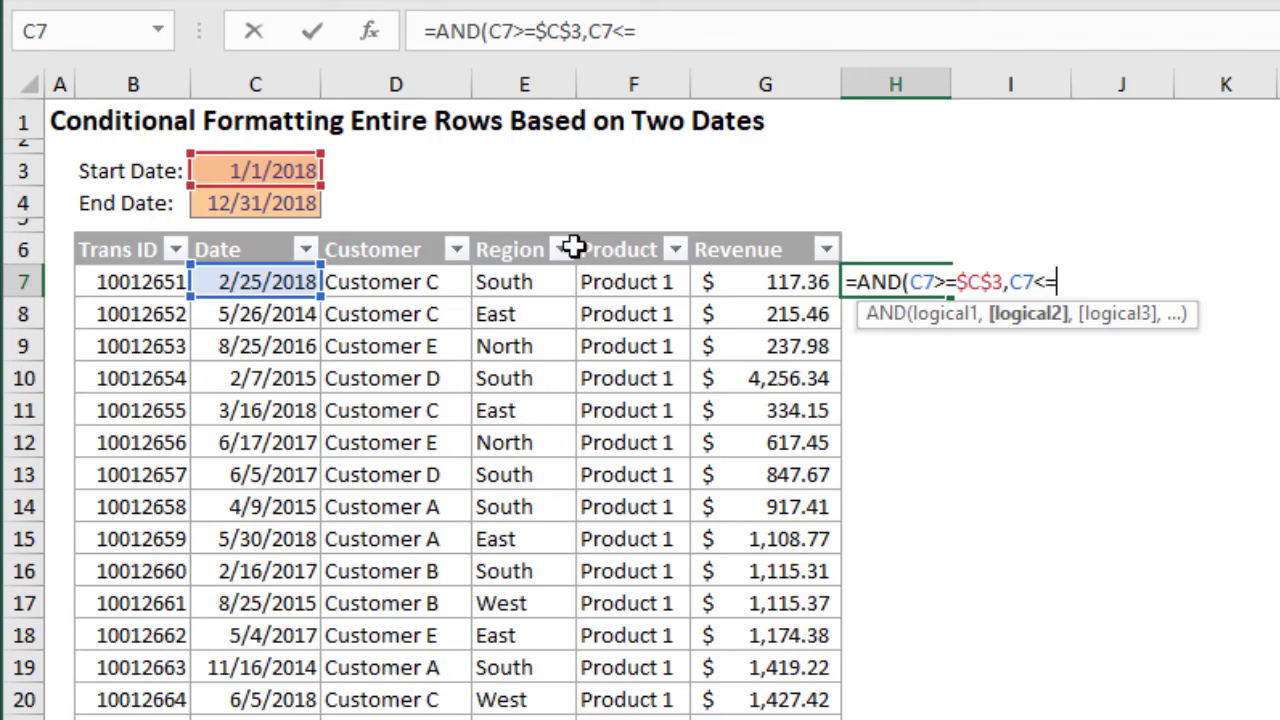
click(212, 203)
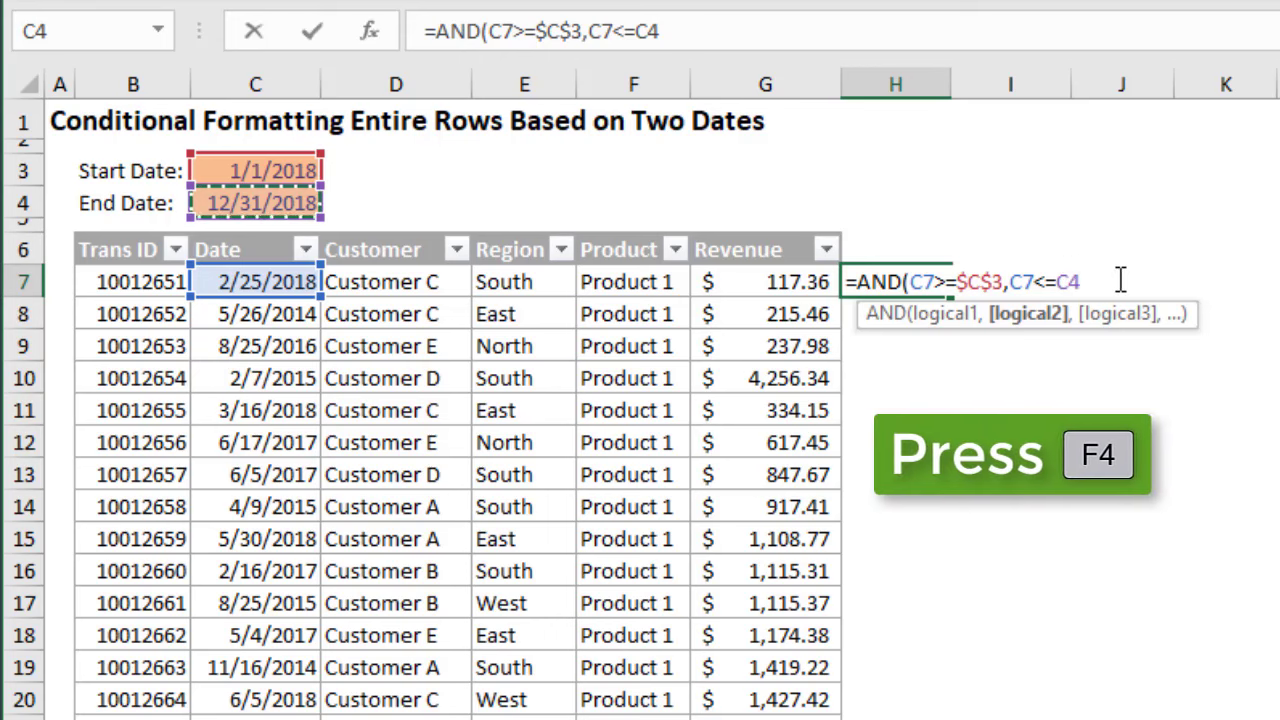
key(F4)
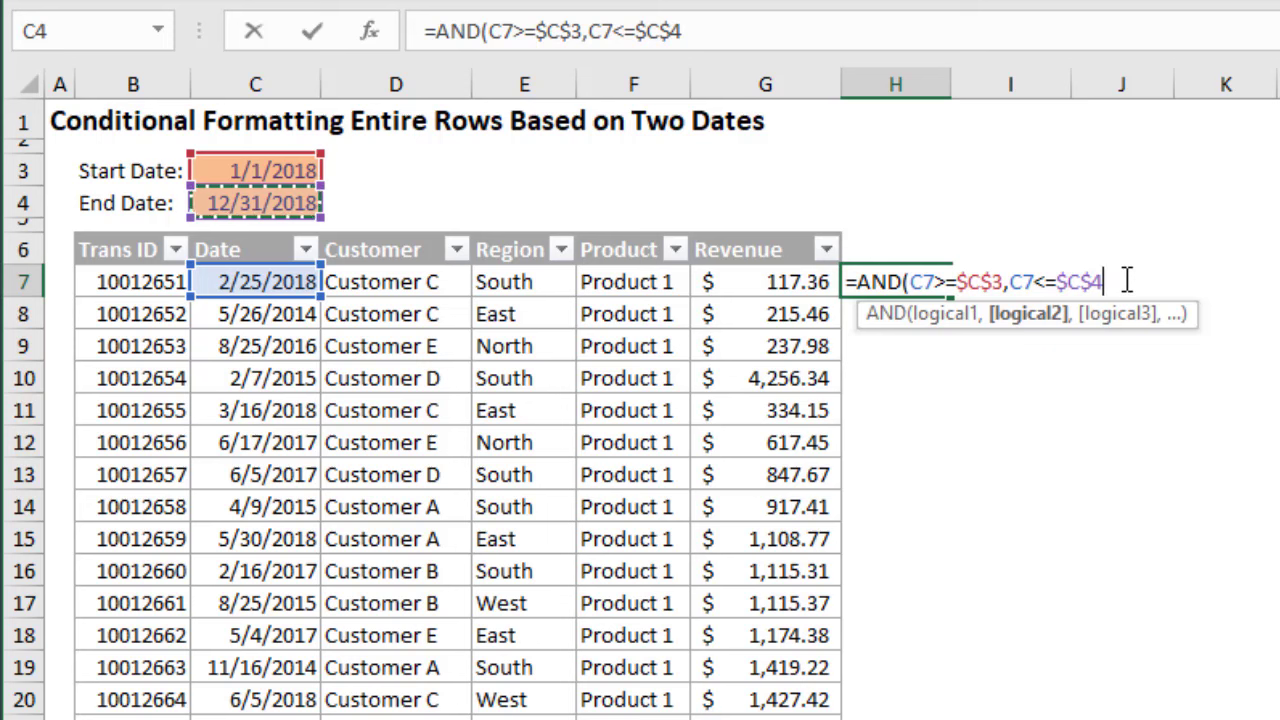
text())
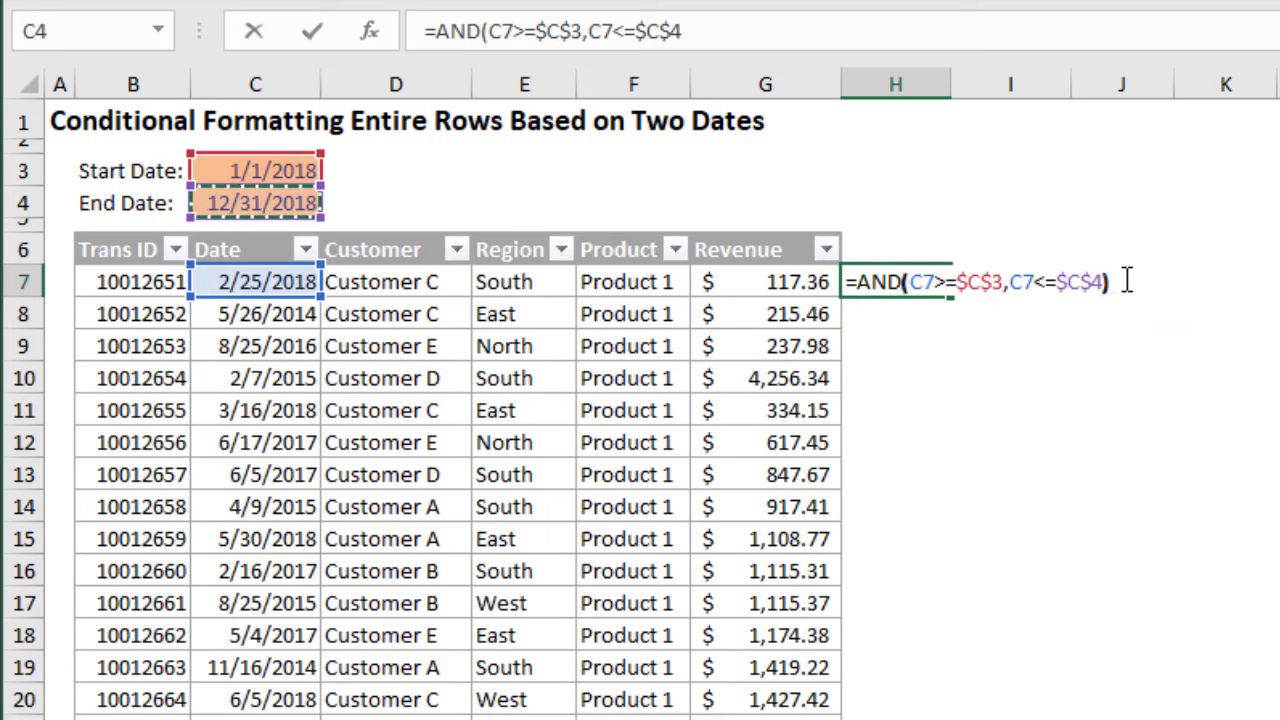
key(Return)
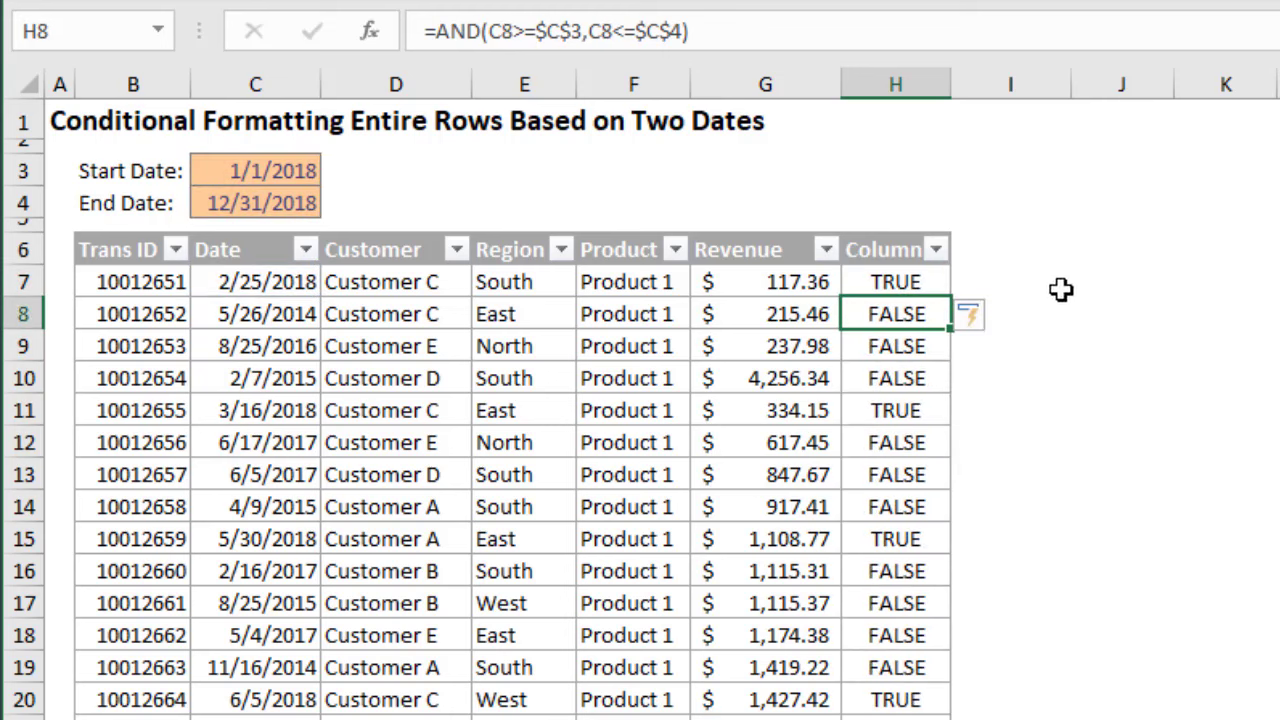
click(942, 282)
key(F2)
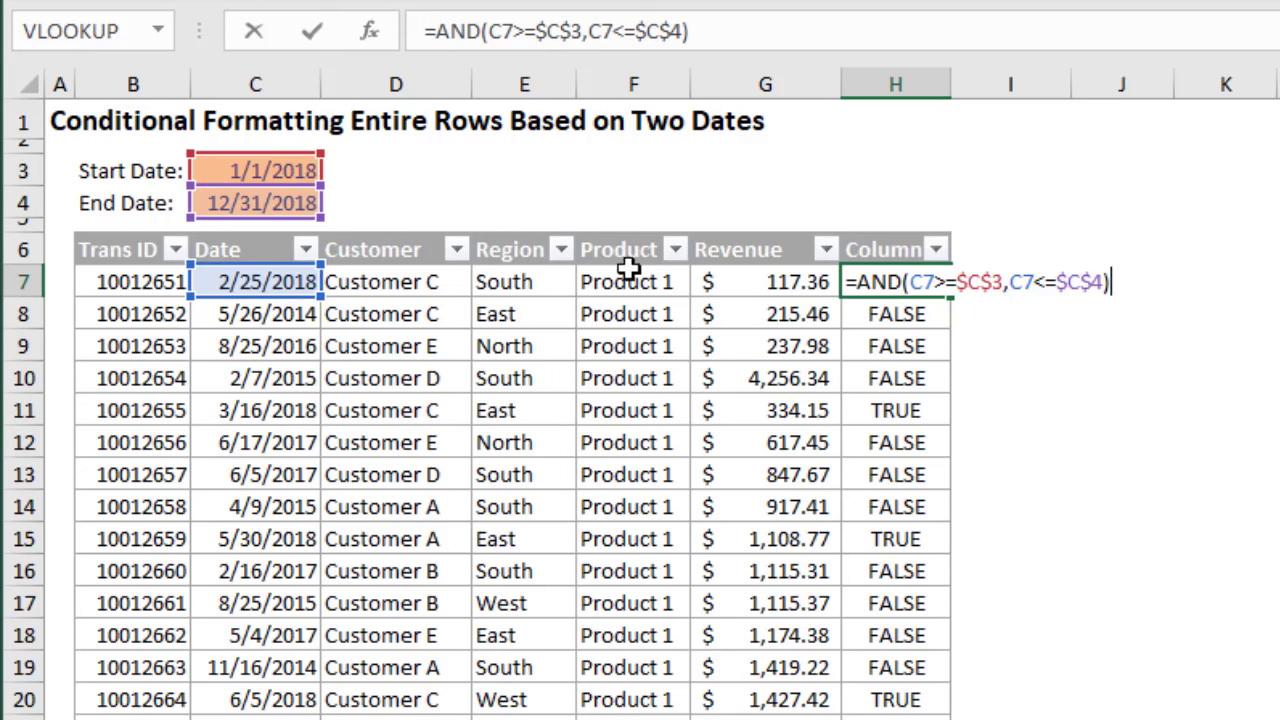
key(Return)
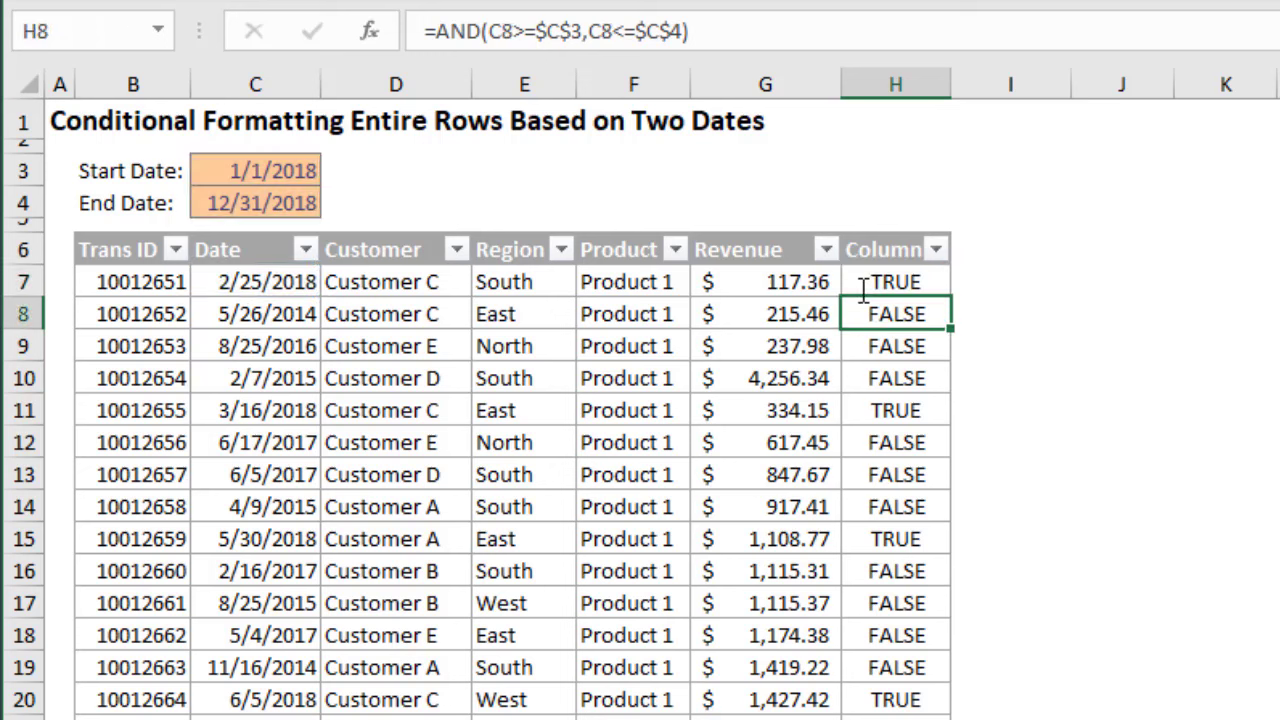
key(F2)
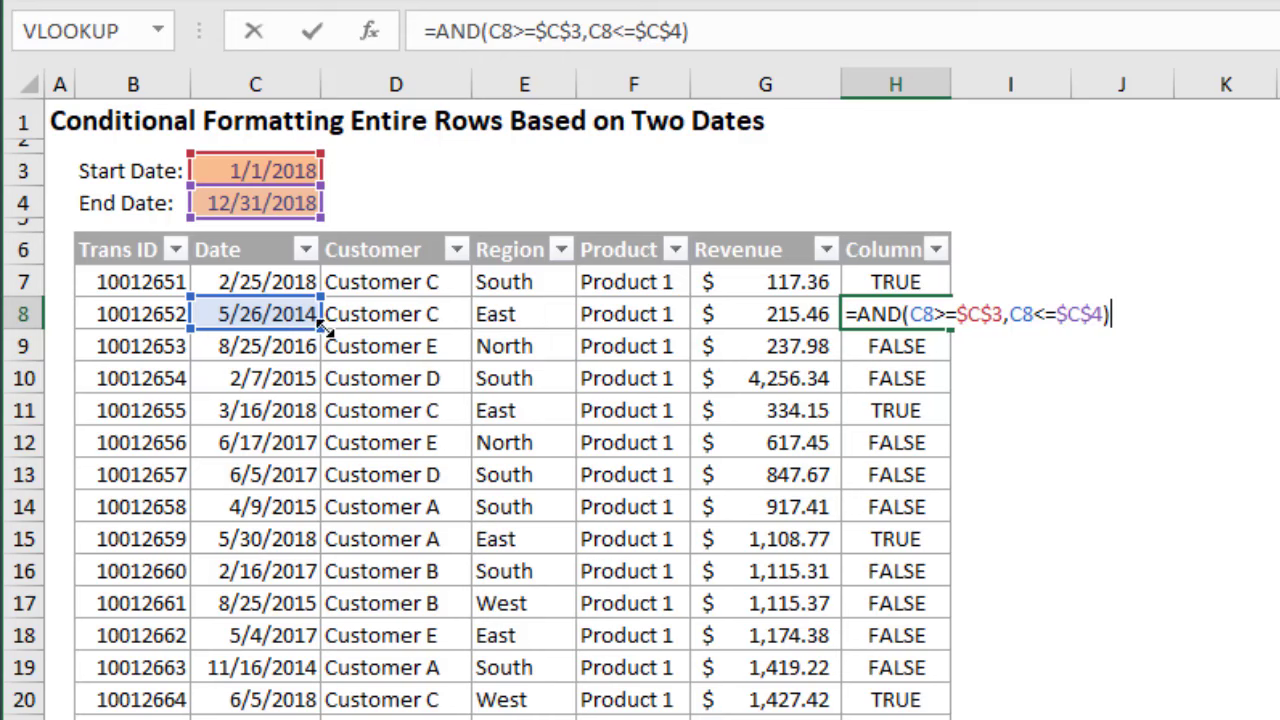
key(Escape)
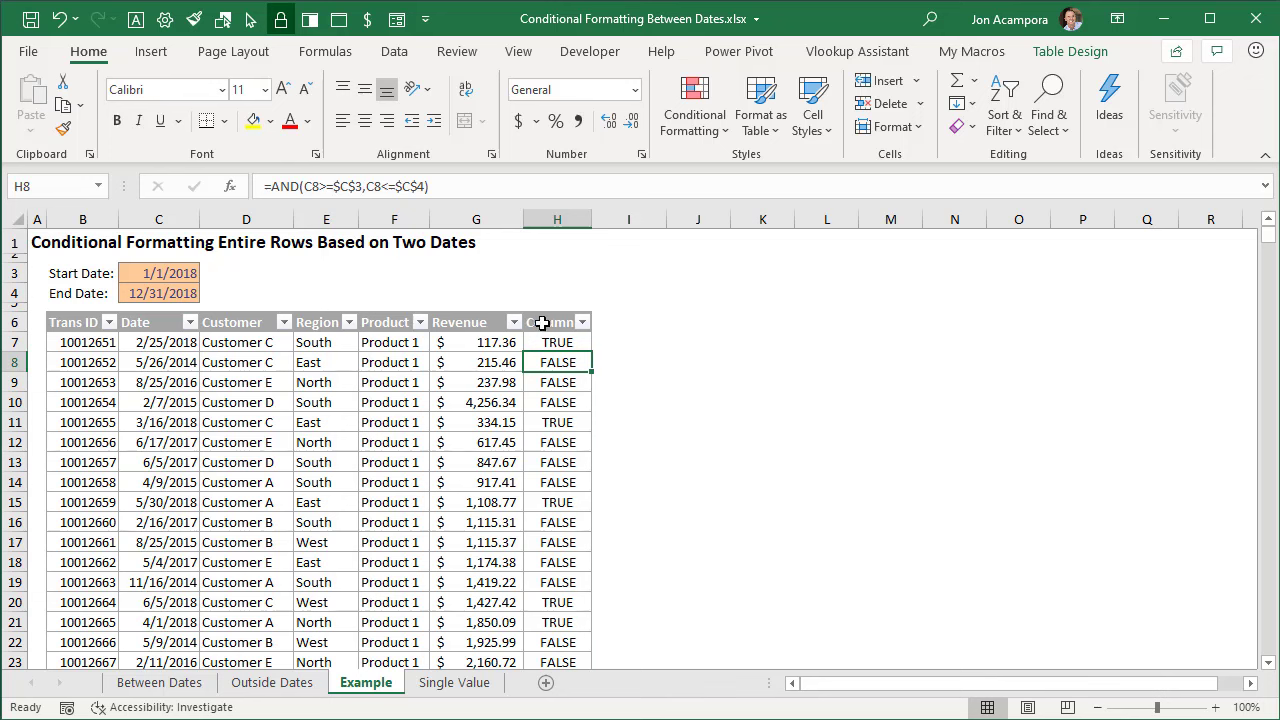
Delete the TRUE/FALSE helper column from the table and select cell C7
right_click(541, 322)
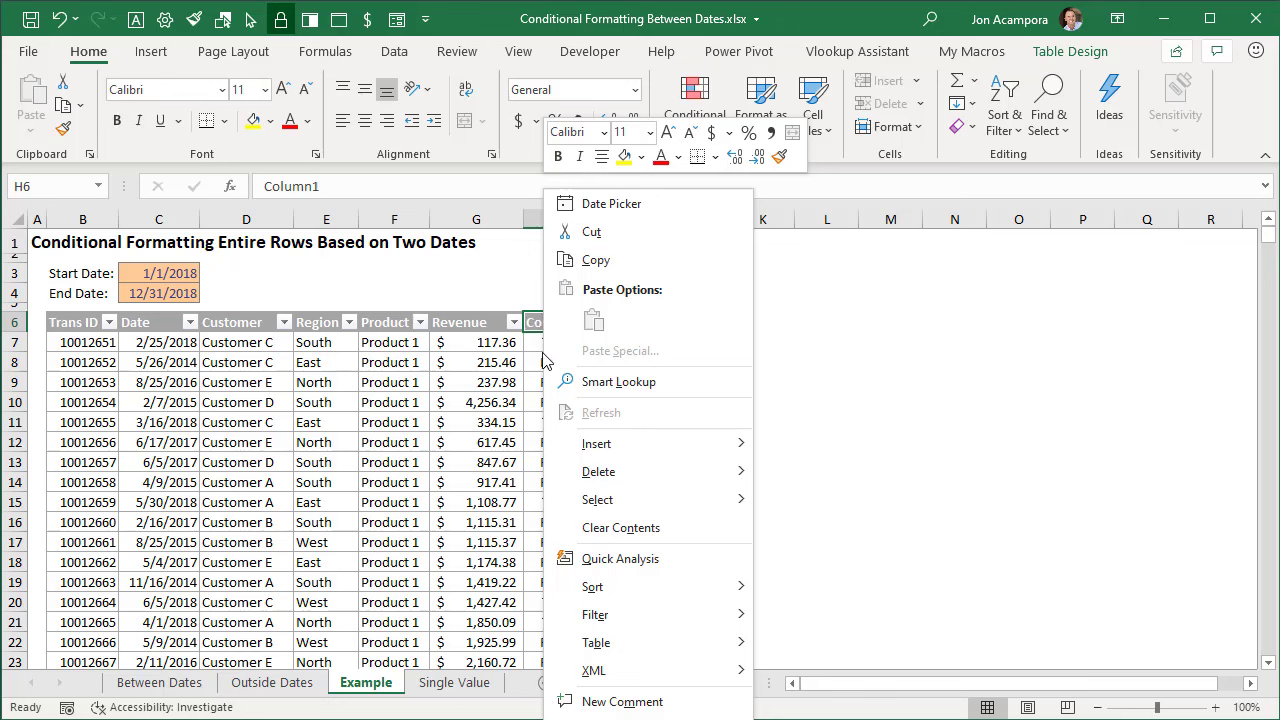
mouse_move(598, 472)
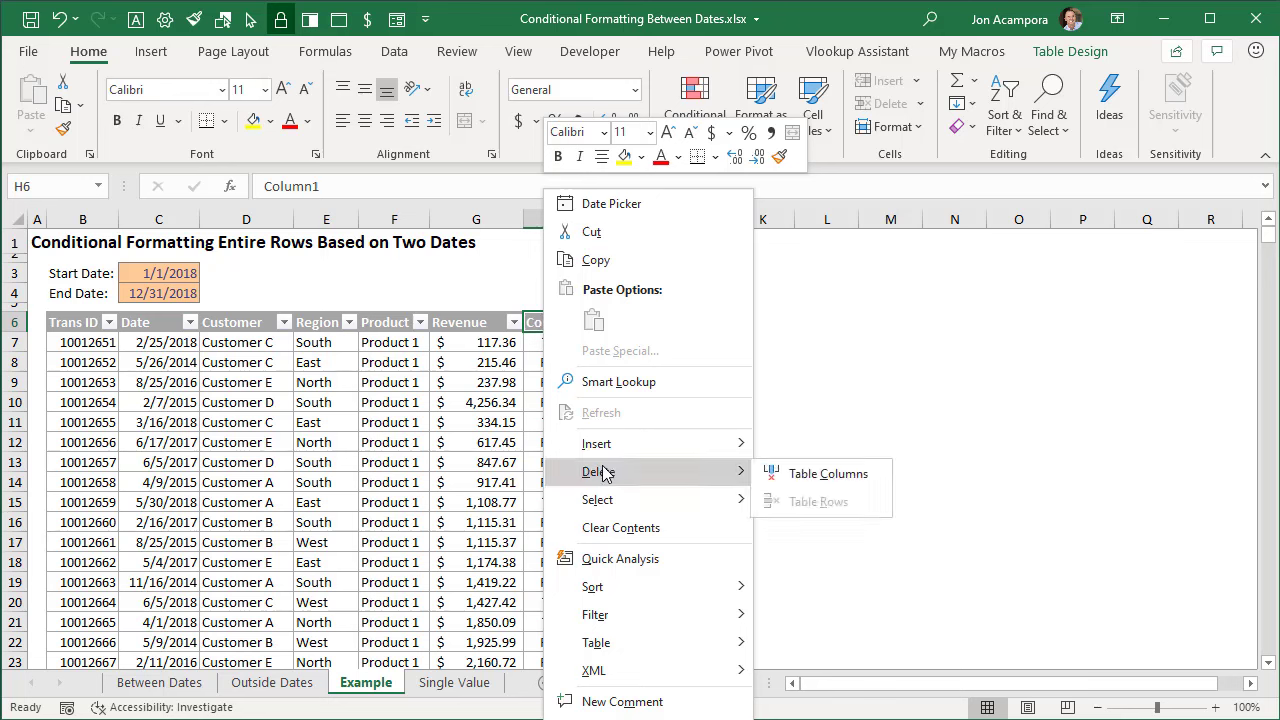
click(786, 477)
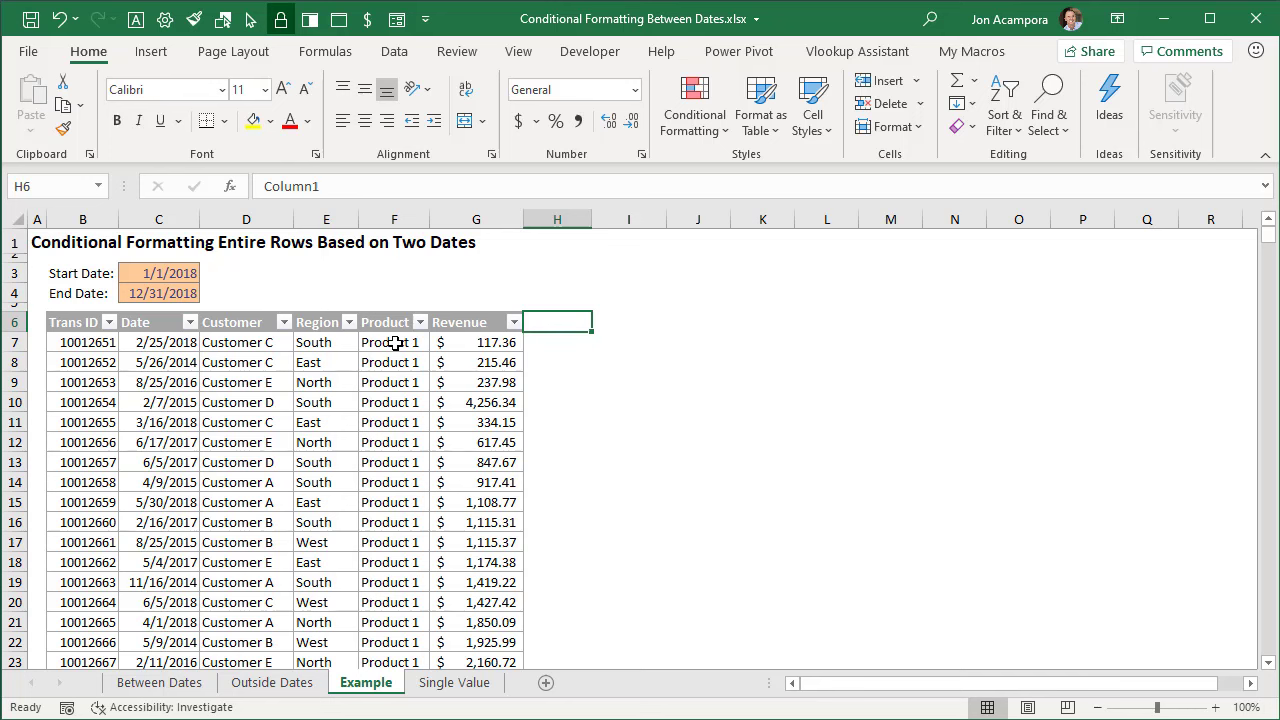
click(148, 343)
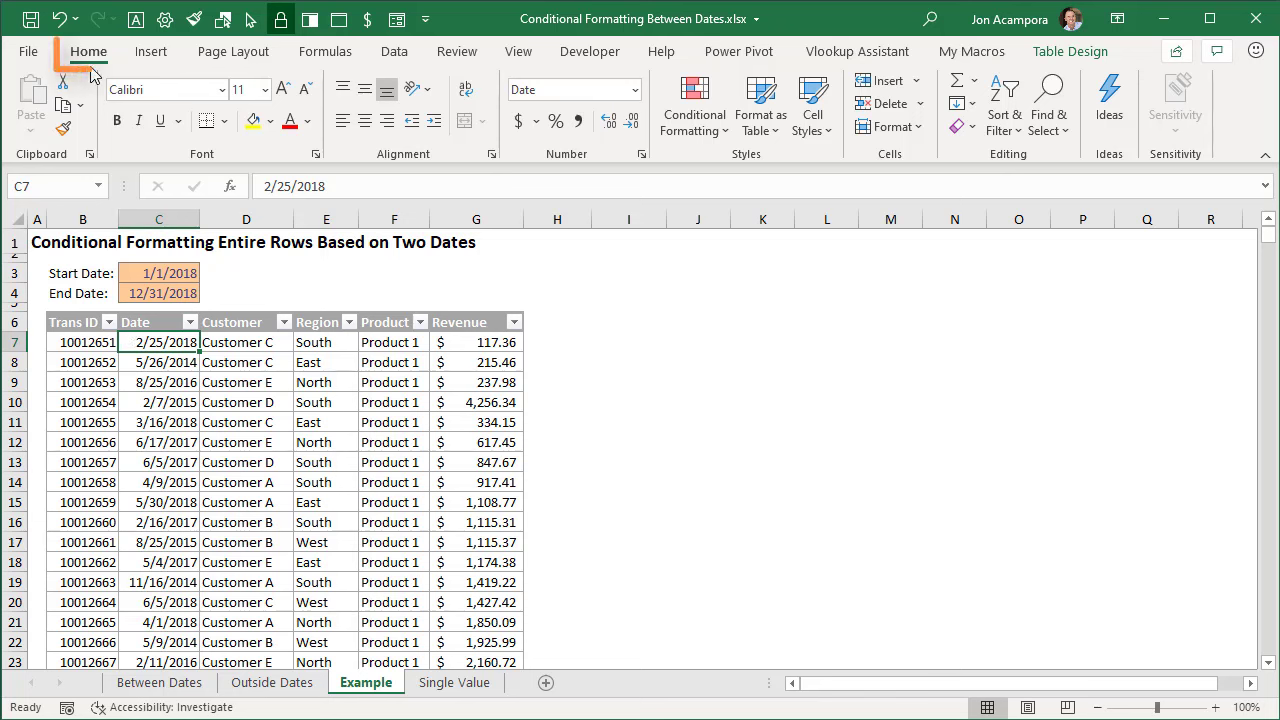
Open the table's Conditional Formatting Rules Manager and begin a new rule
click(681, 120)
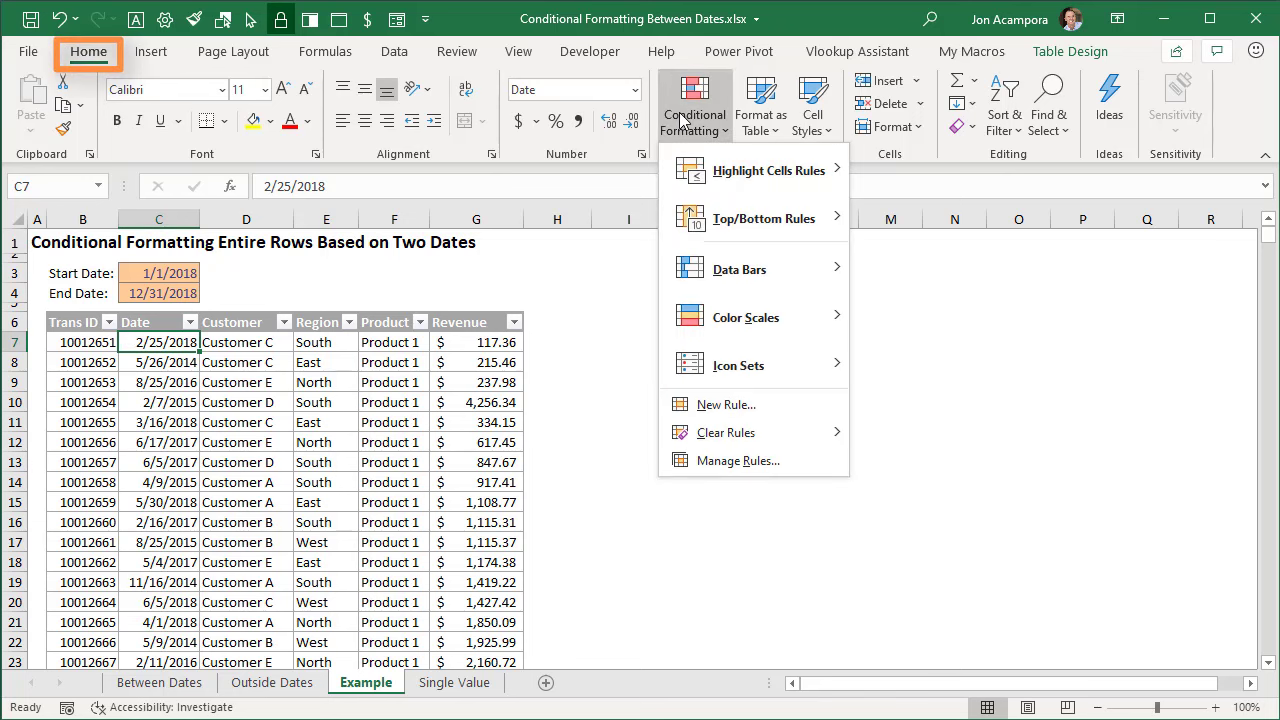
click(712, 462)
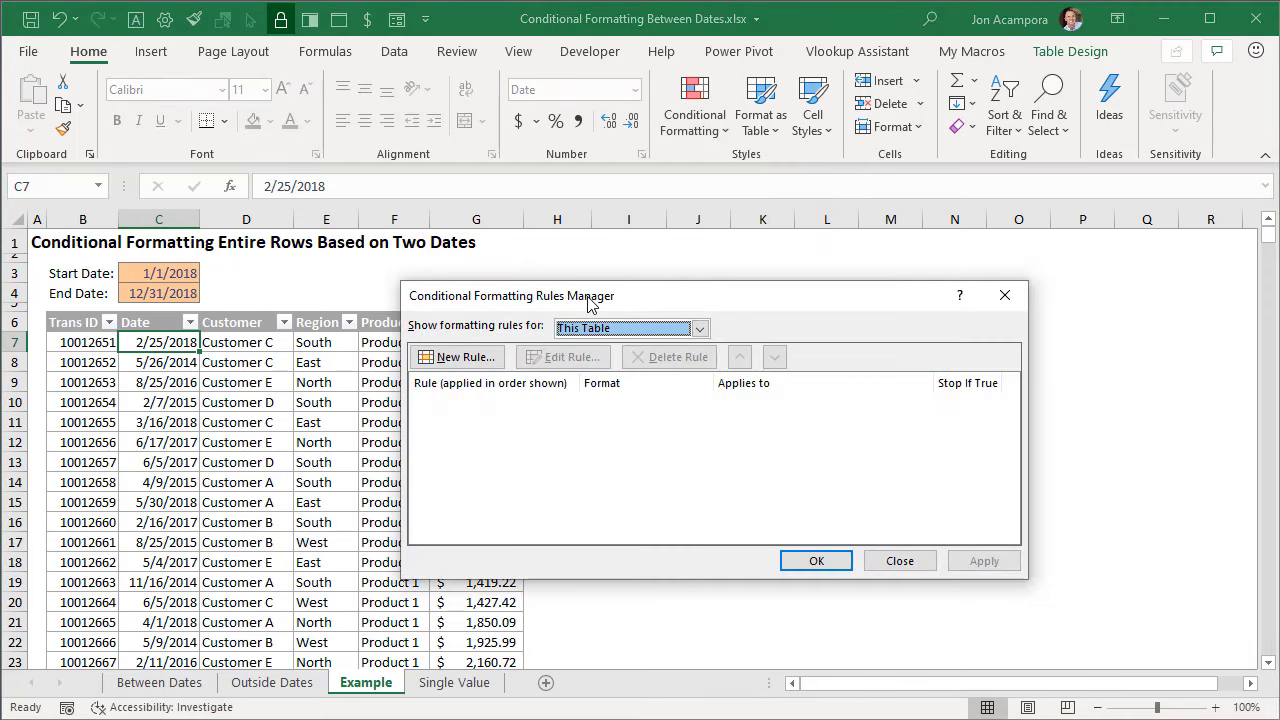
click(468, 357)
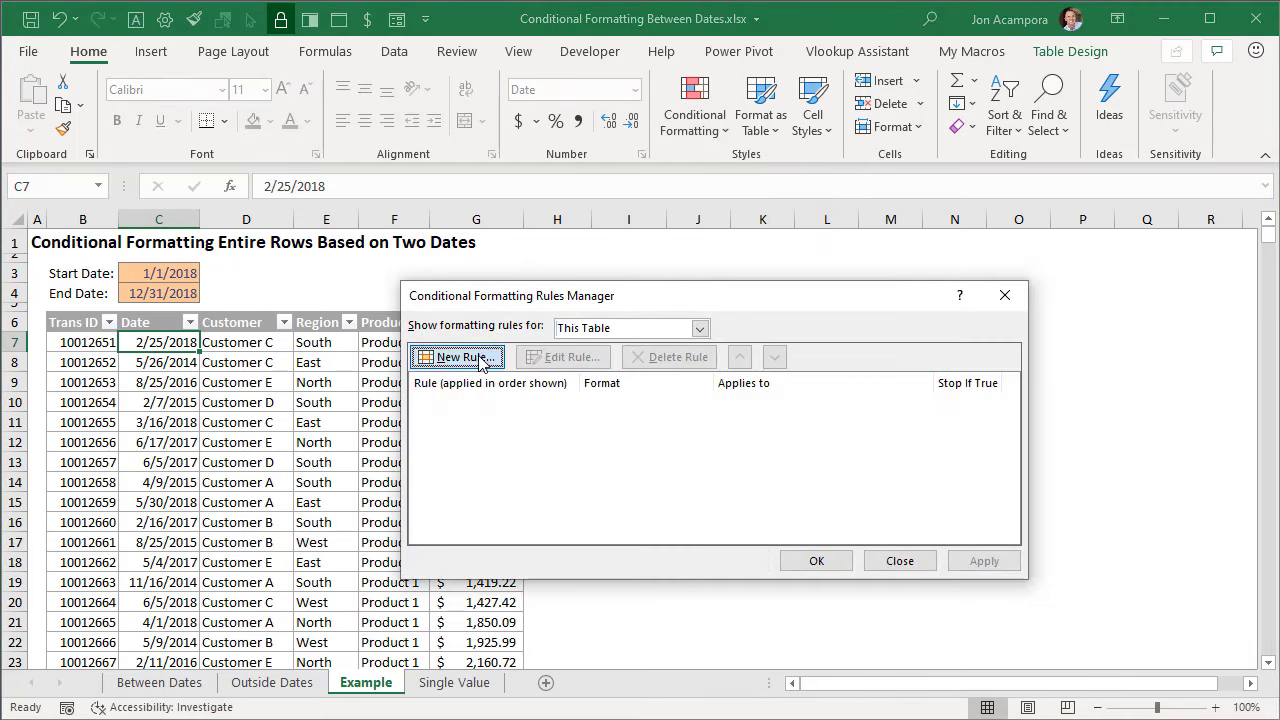
Create a formula rule =AND($C7>=$C$3,$C7<=$C$4) with column-locked date references
click(512, 388)
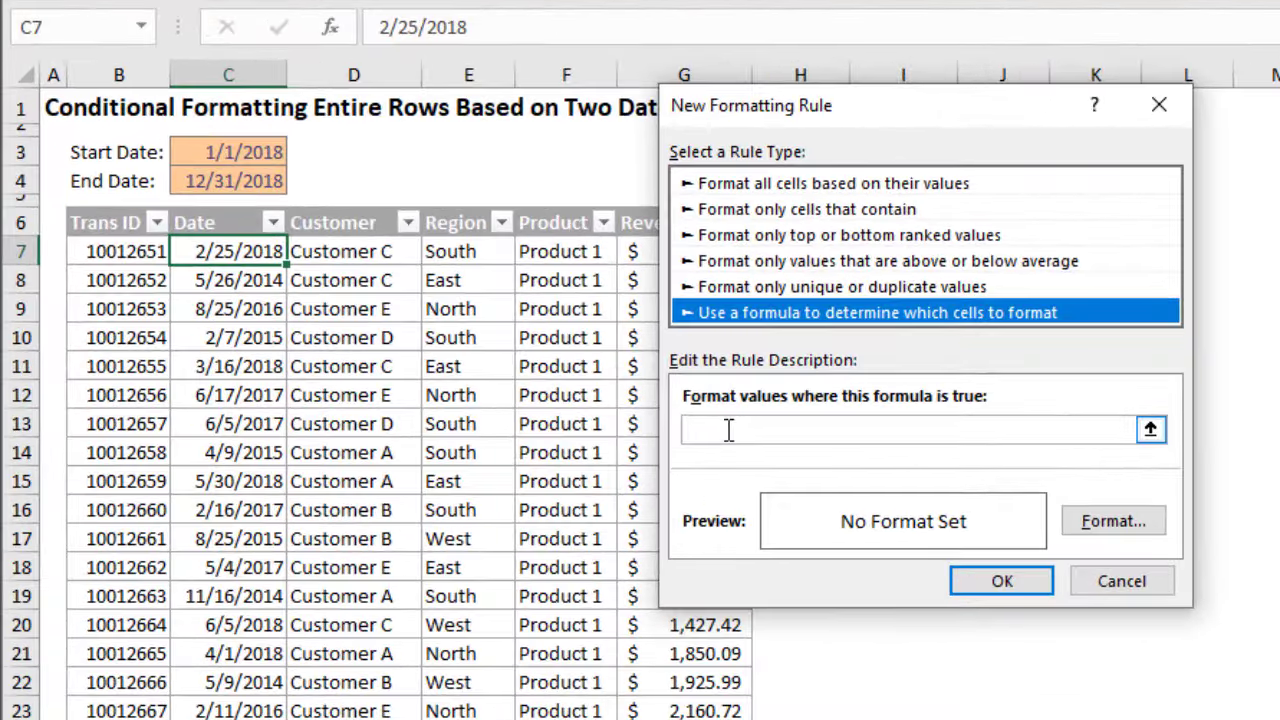
click(729, 430)
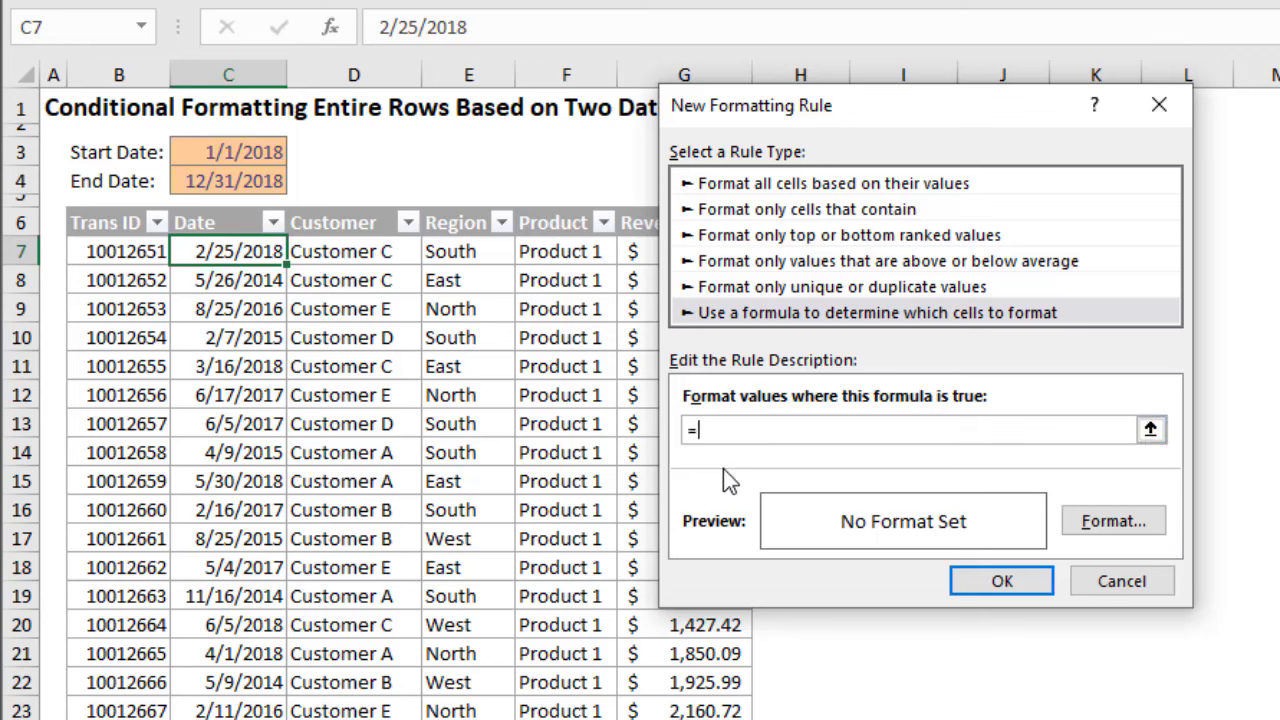
text(AND()
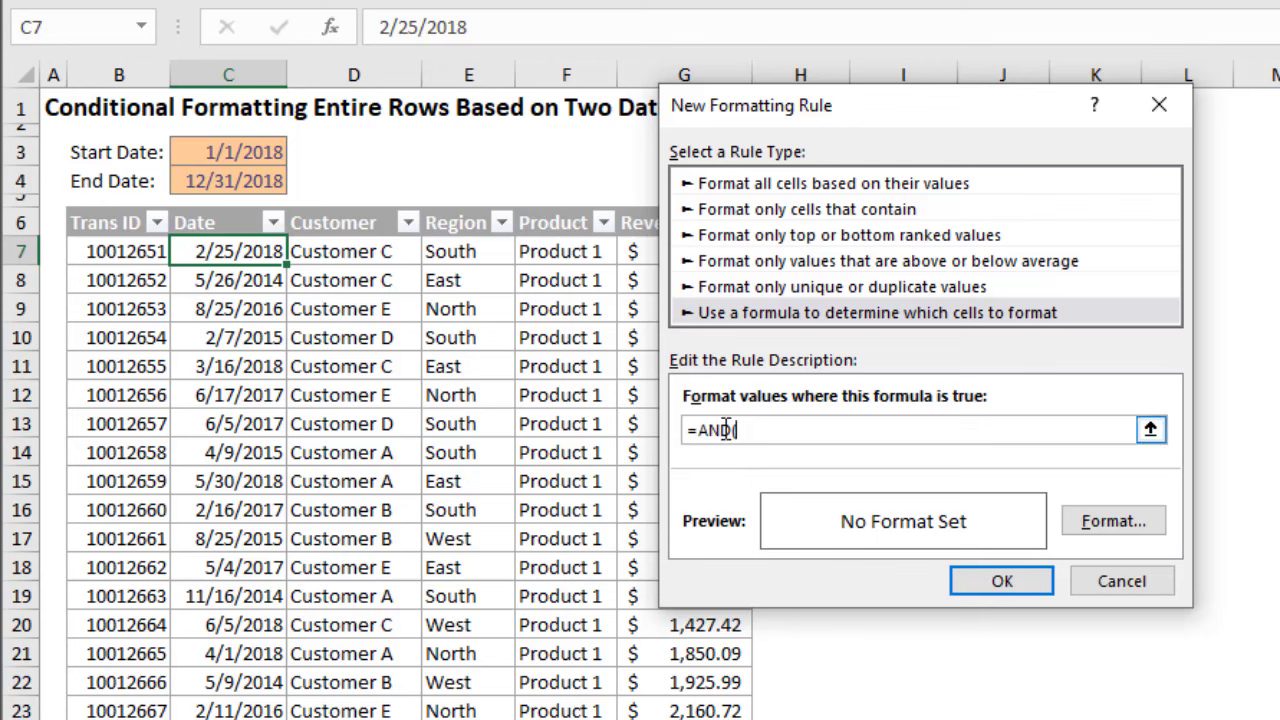
click(224, 252)
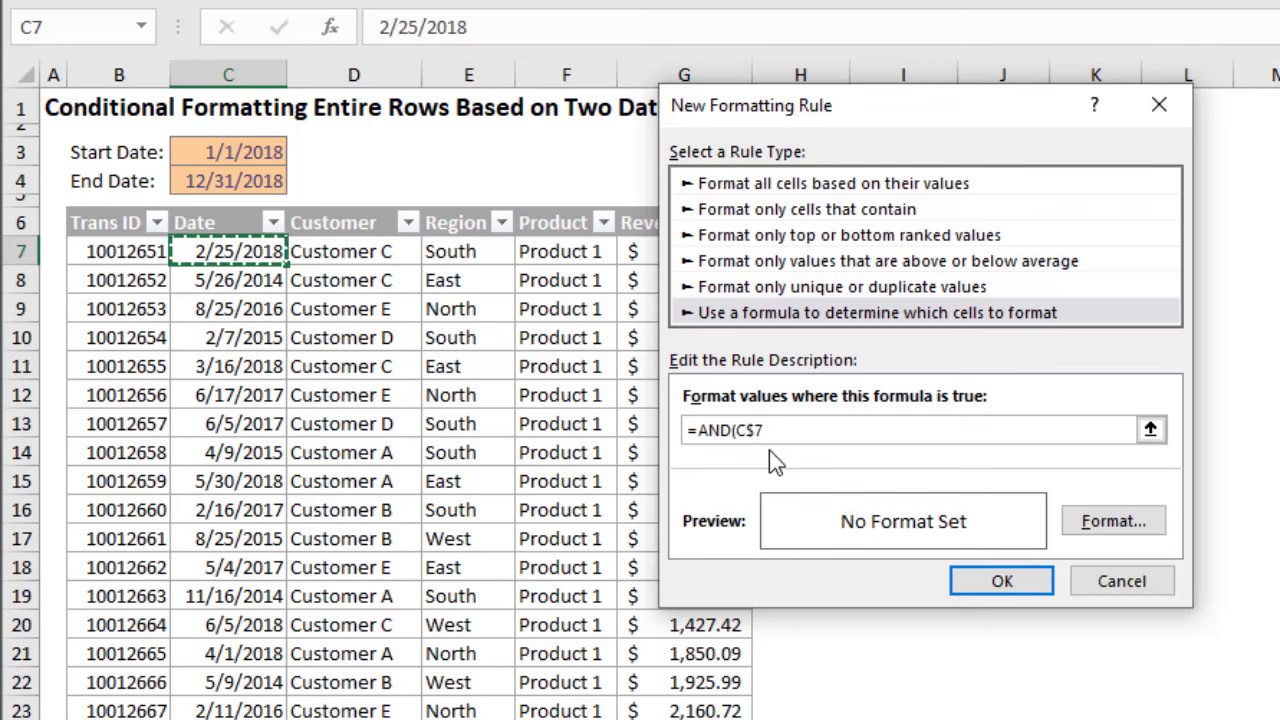
key(F4)
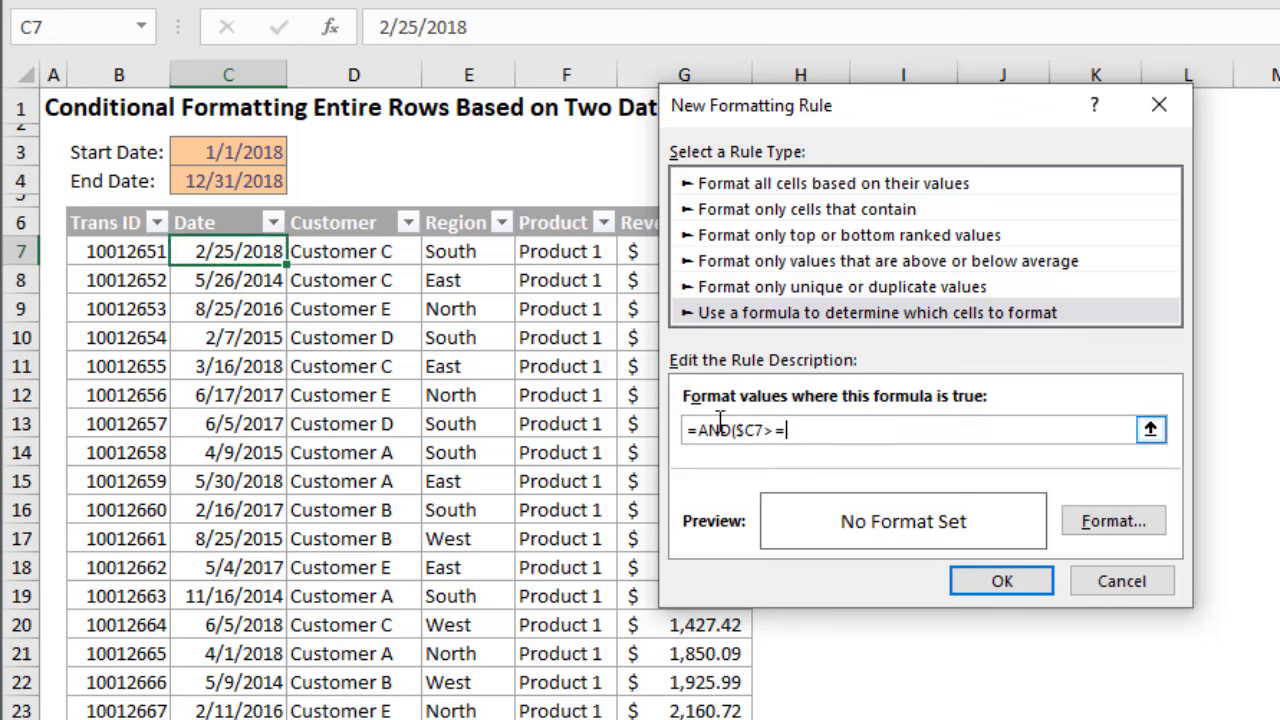
click(222, 148)
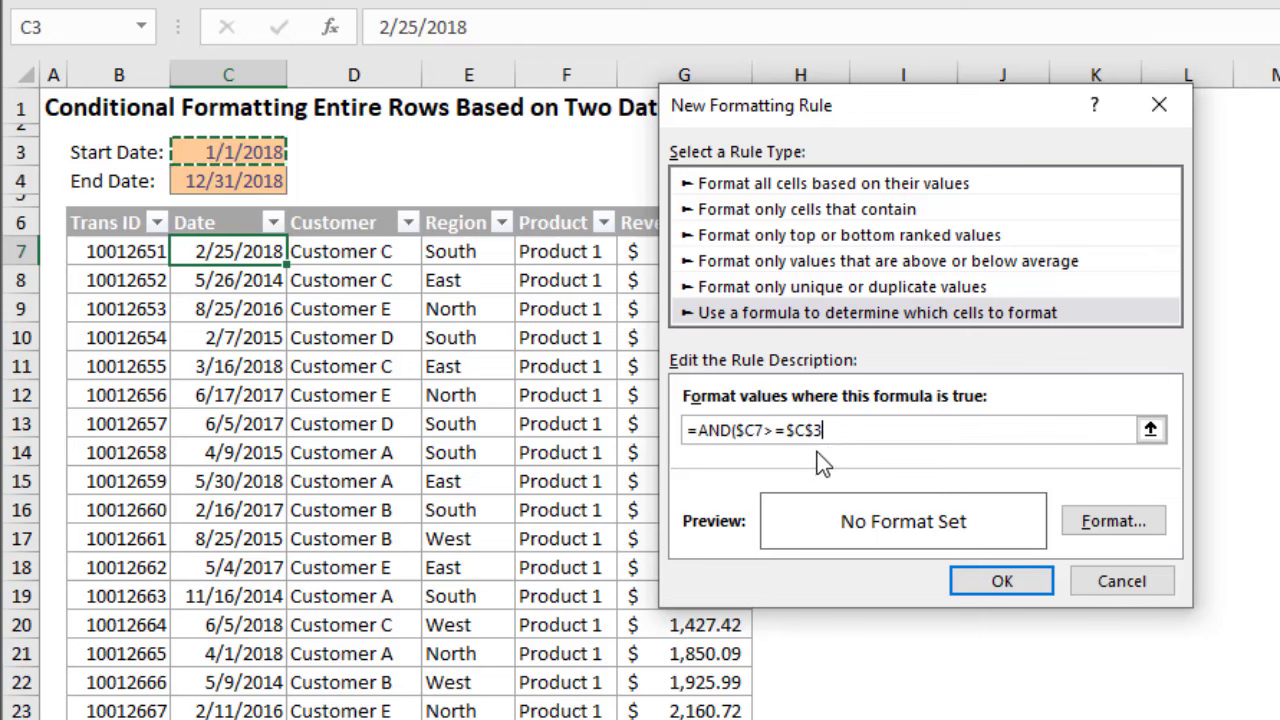
text(,)
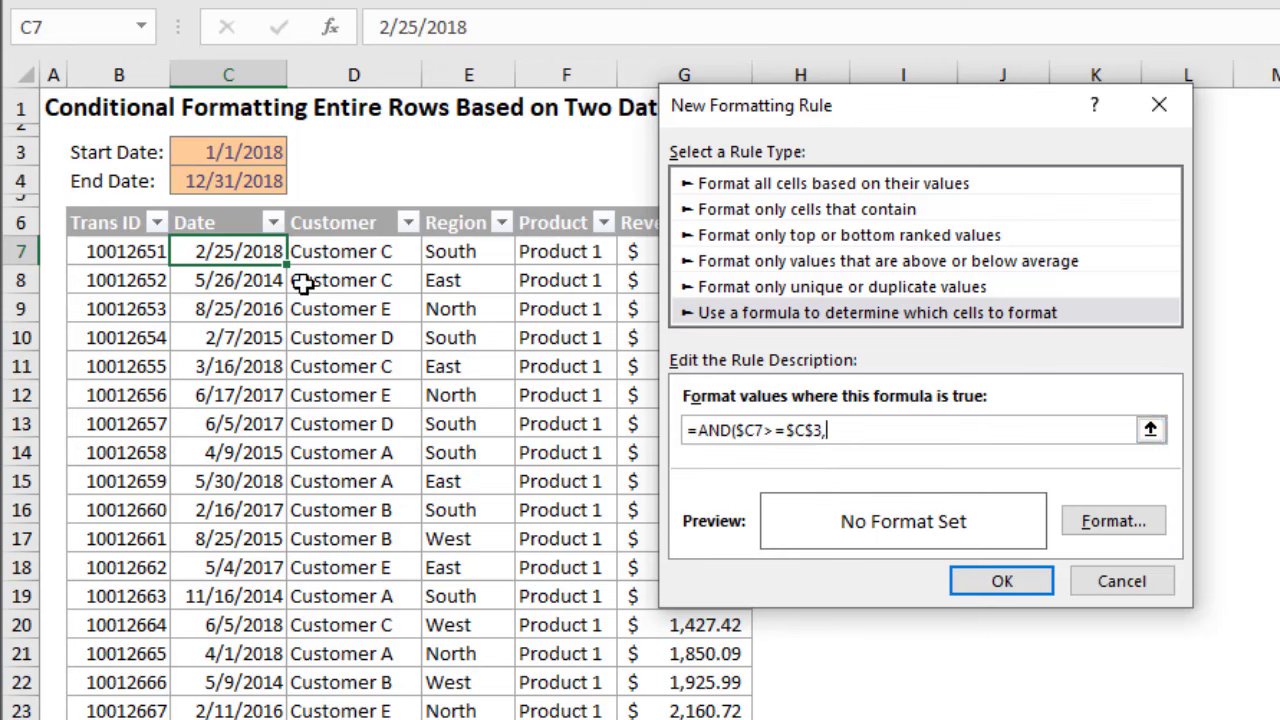
click(232, 252)
key(F4)
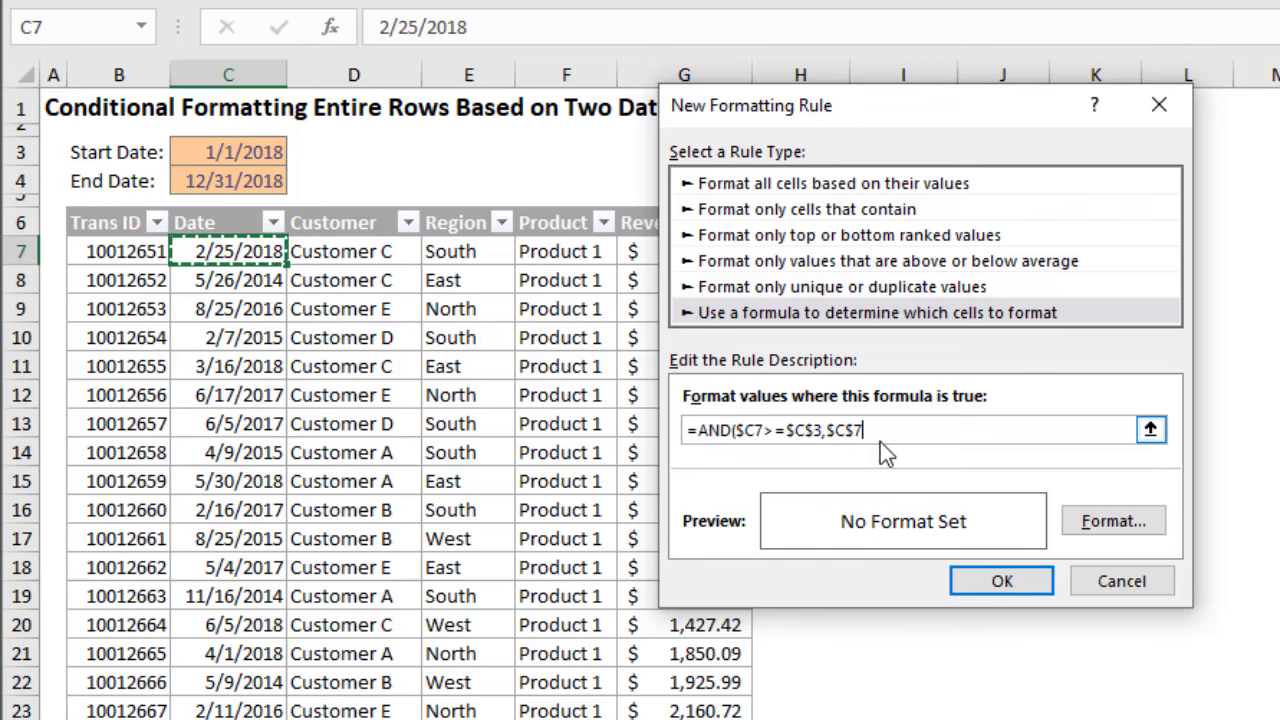
key(F4)
text(<)
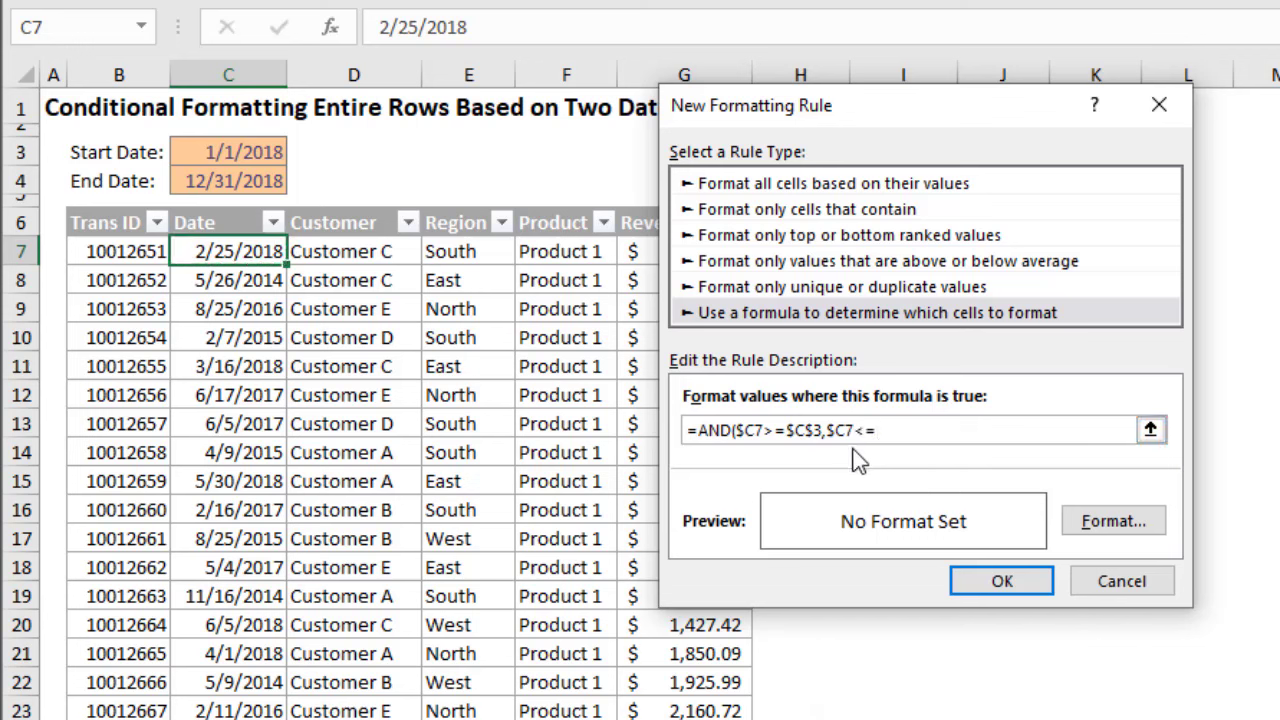
text(=)
click(214, 181)
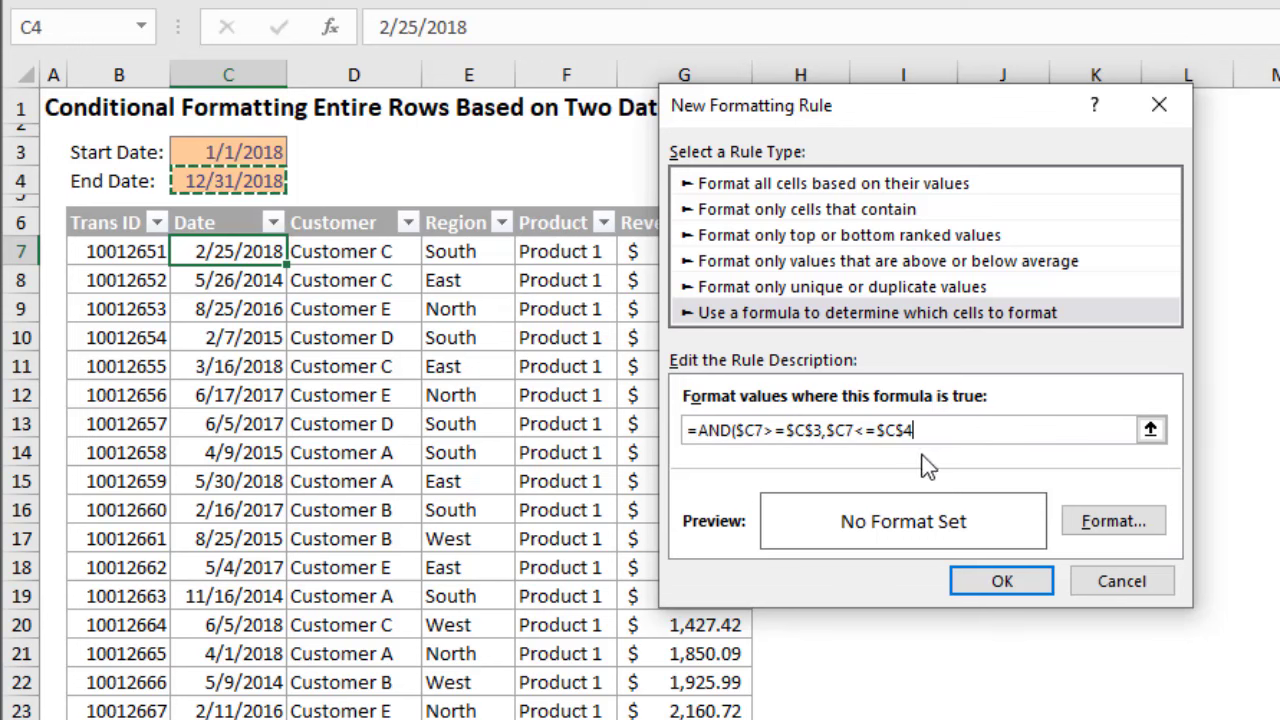
text())
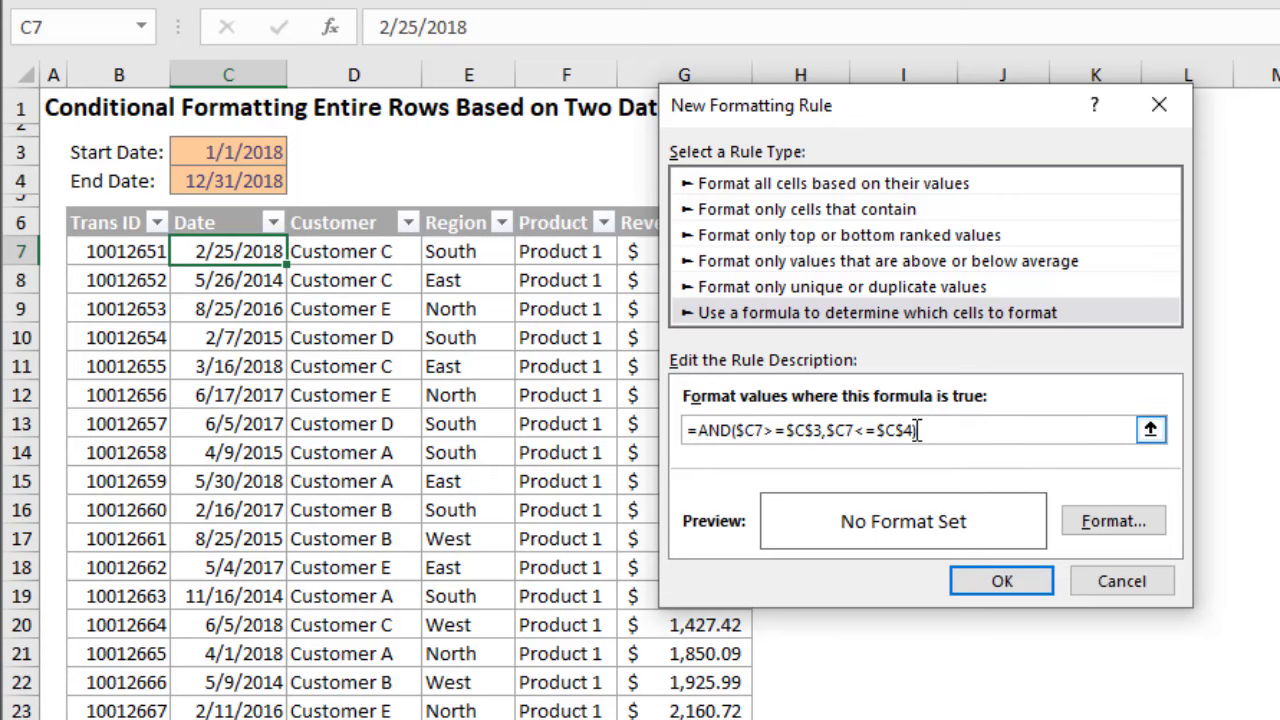
Give the rule a light-blue fill with dark-blue font colour
click(1101, 516)
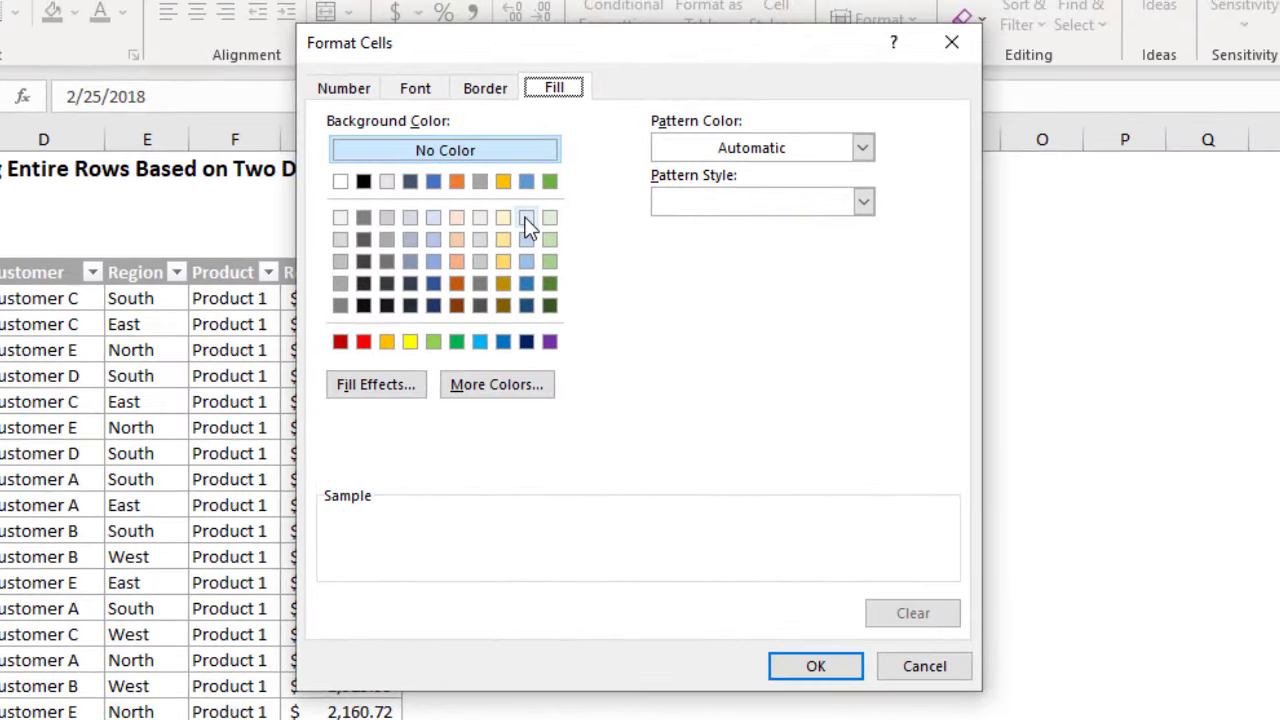
click(527, 218)
click(415, 88)
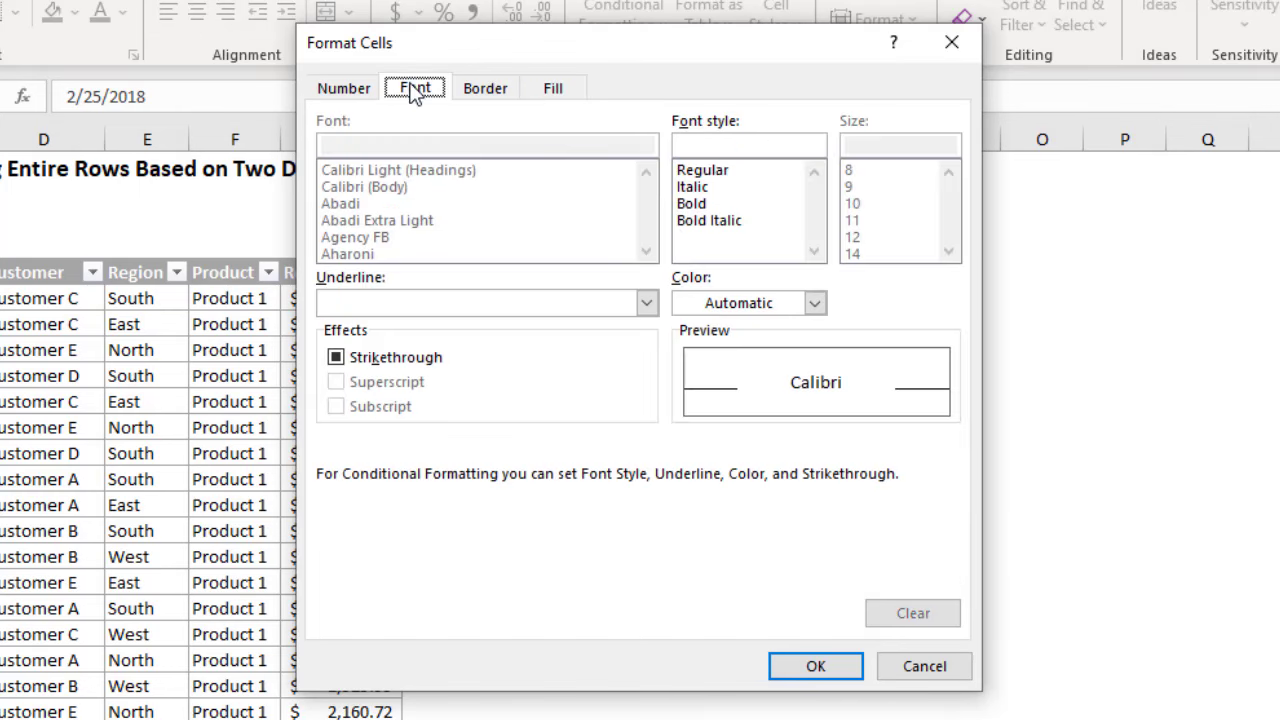
click(816, 303)
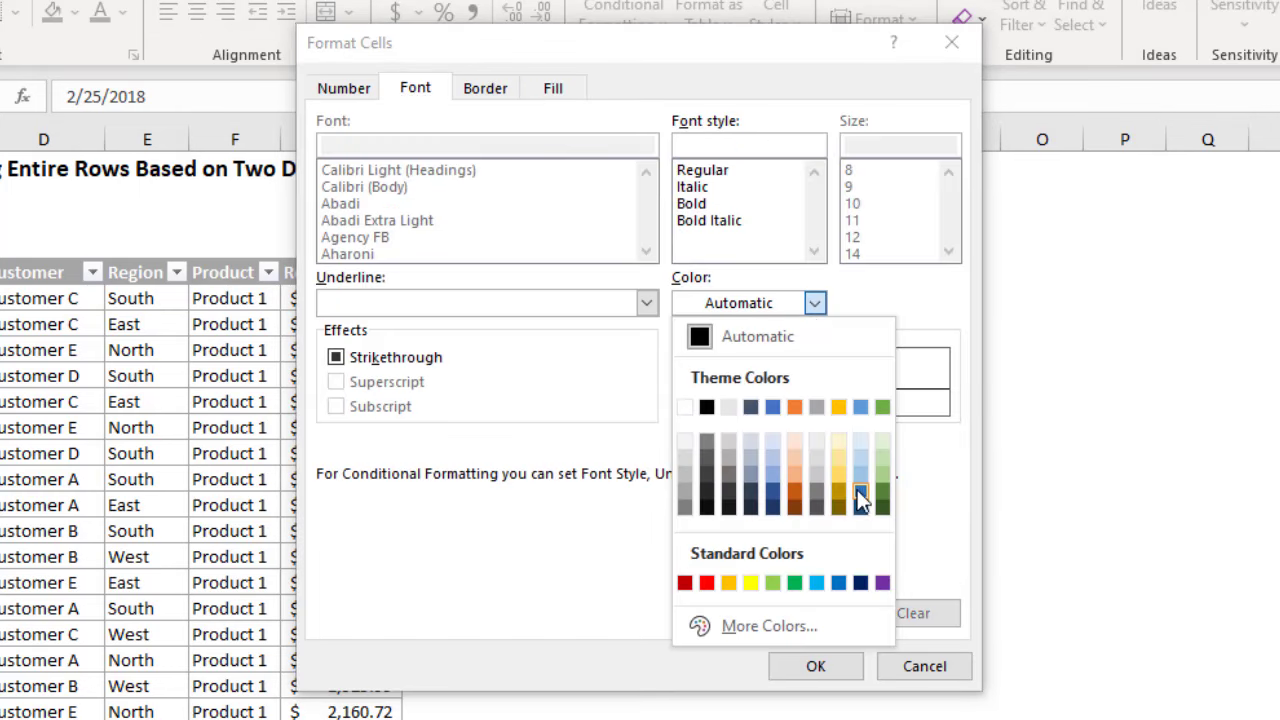
click(859, 496)
click(816, 666)
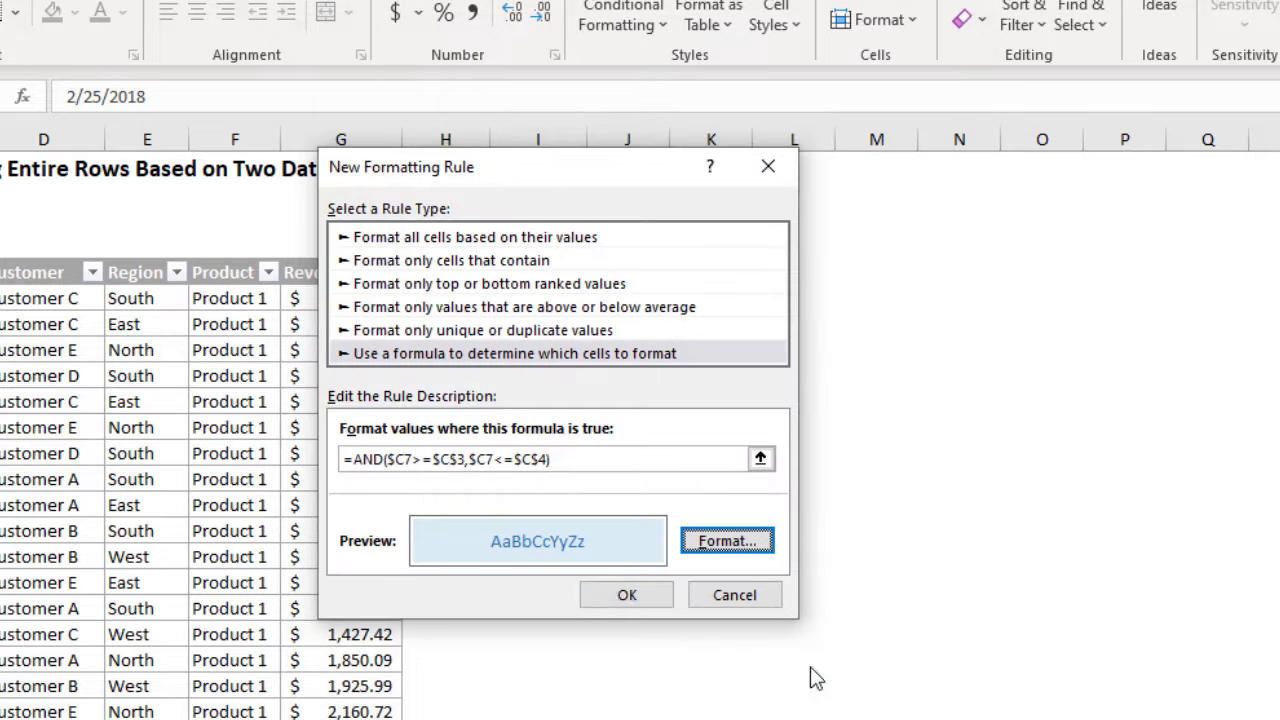
Save the rule and extend its Applies to range to $B$7:$G$1003 across the whole table
click(620, 596)
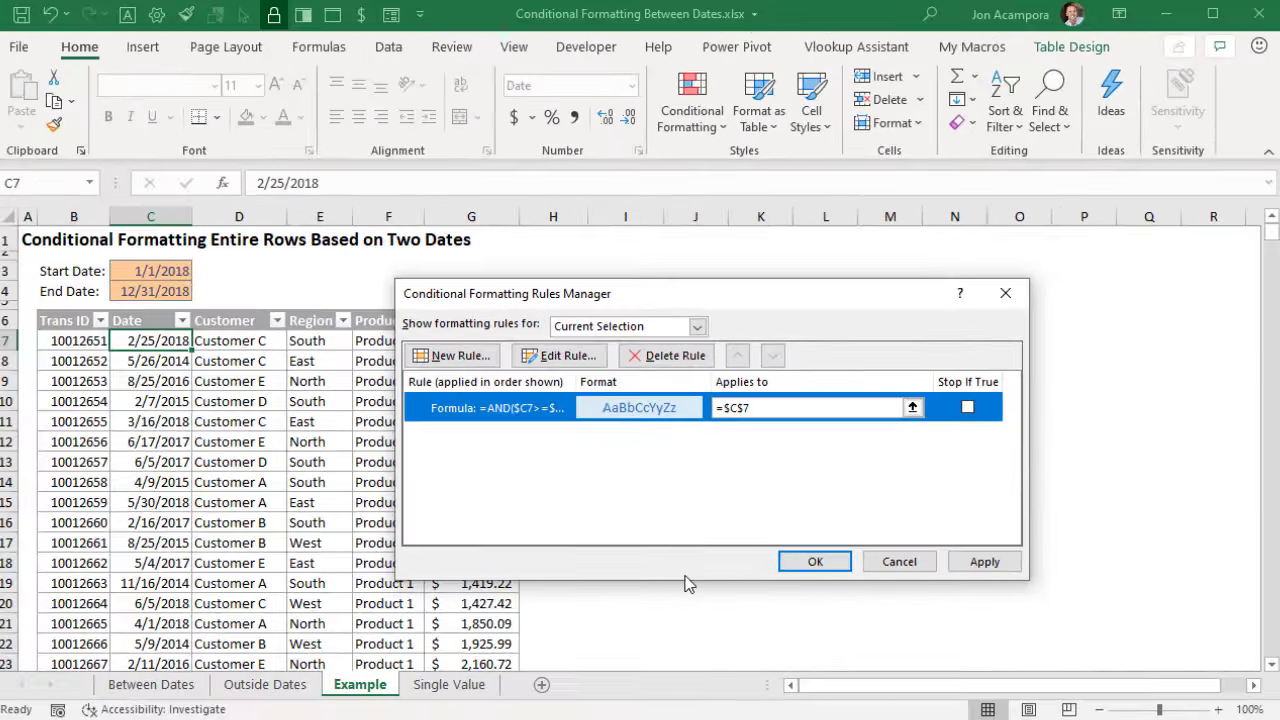
click(980, 562)
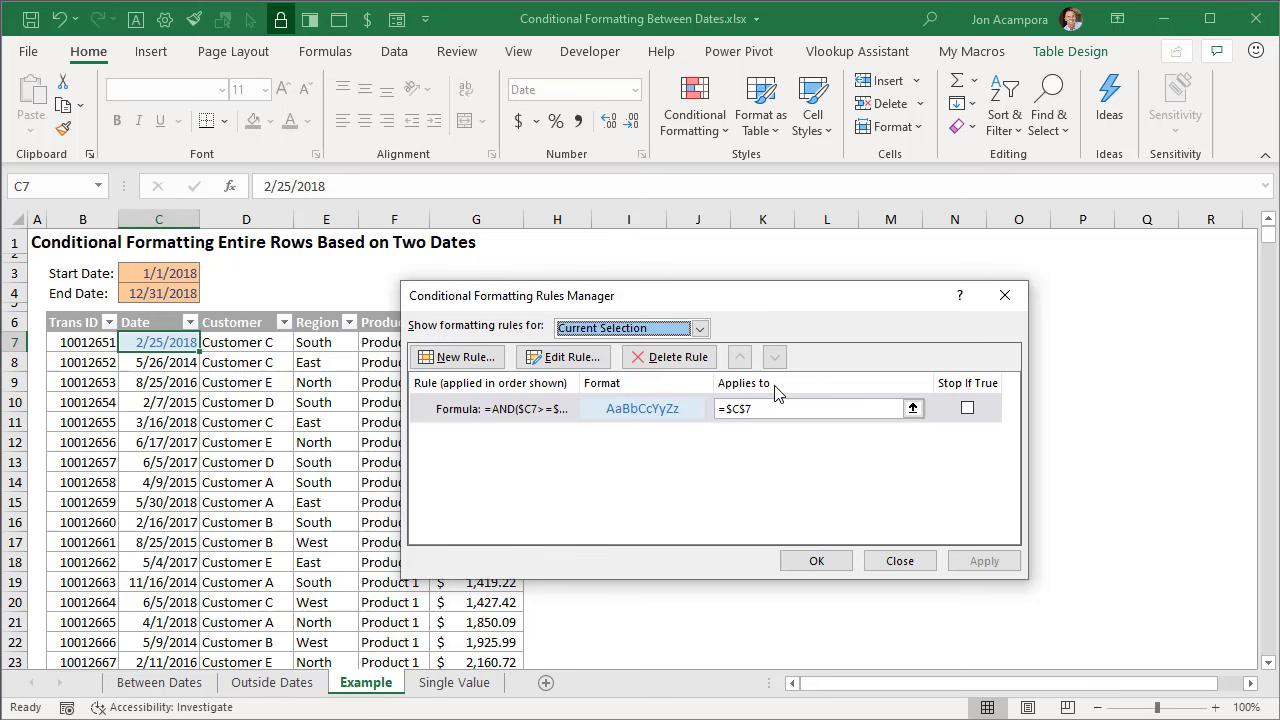
click(912, 408)
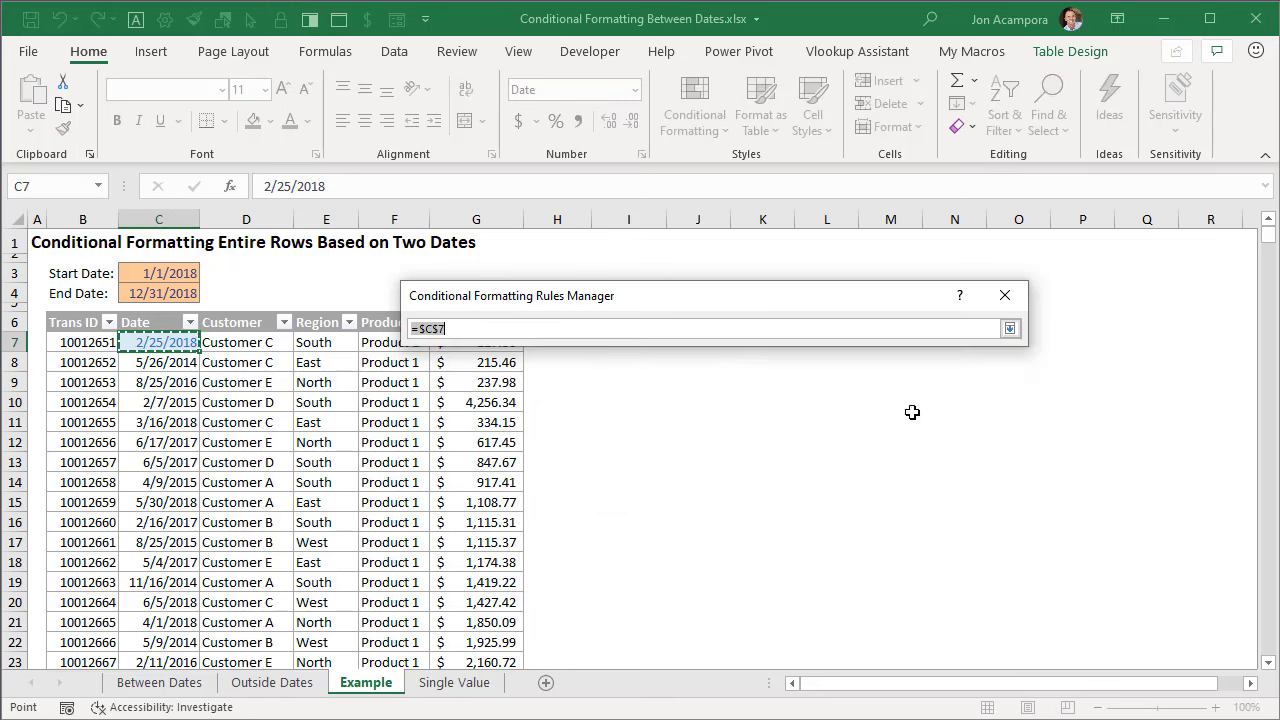
click(75, 342)
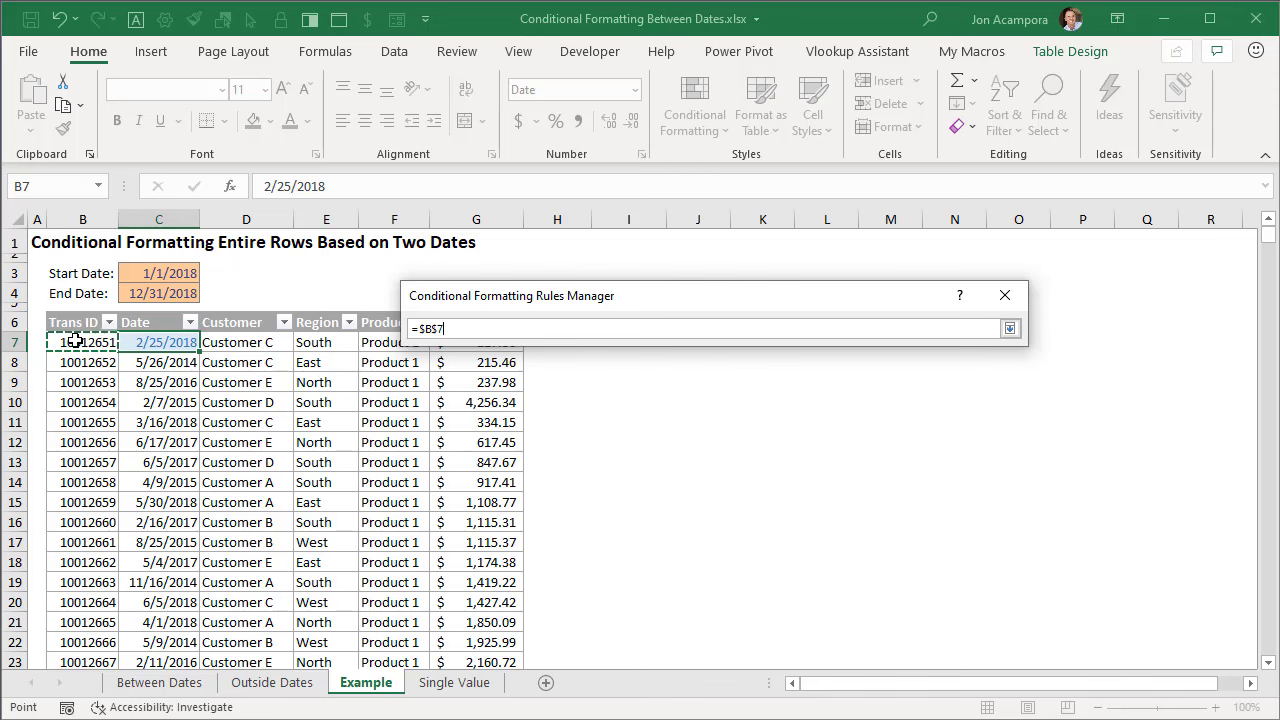
key(ctrl+a)
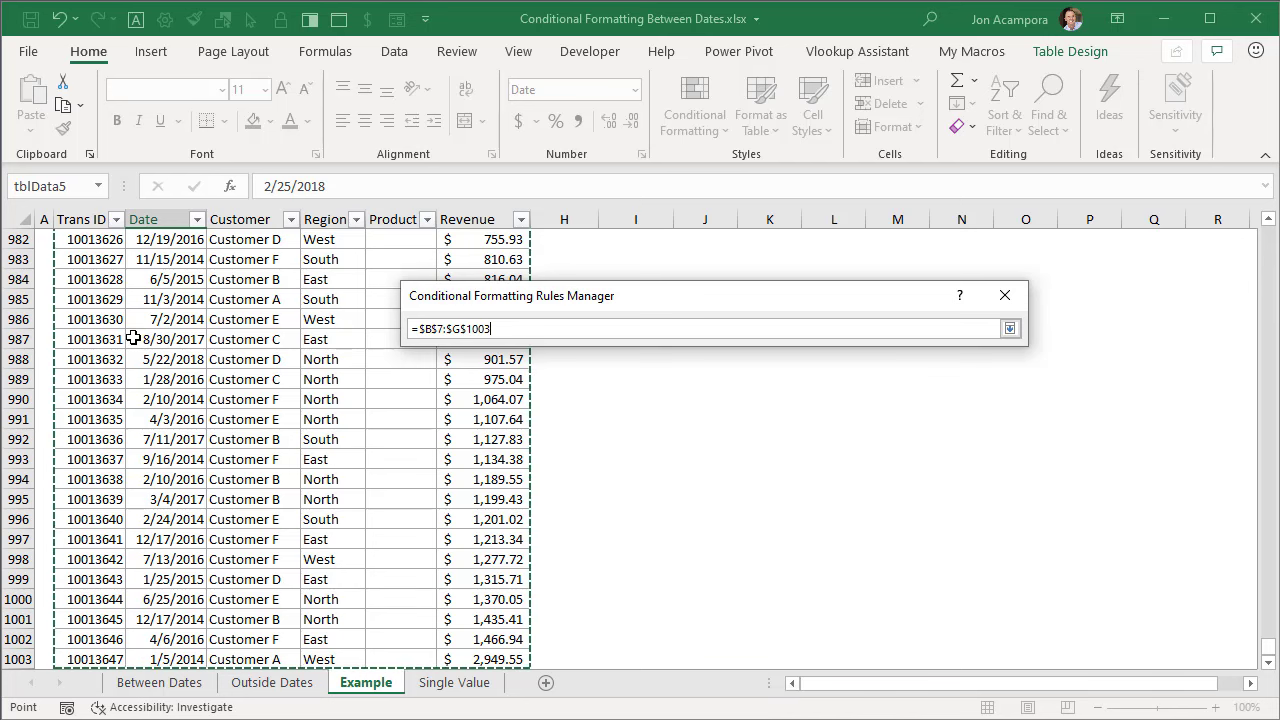
key(ctrl+shift+End)
click(1010, 329)
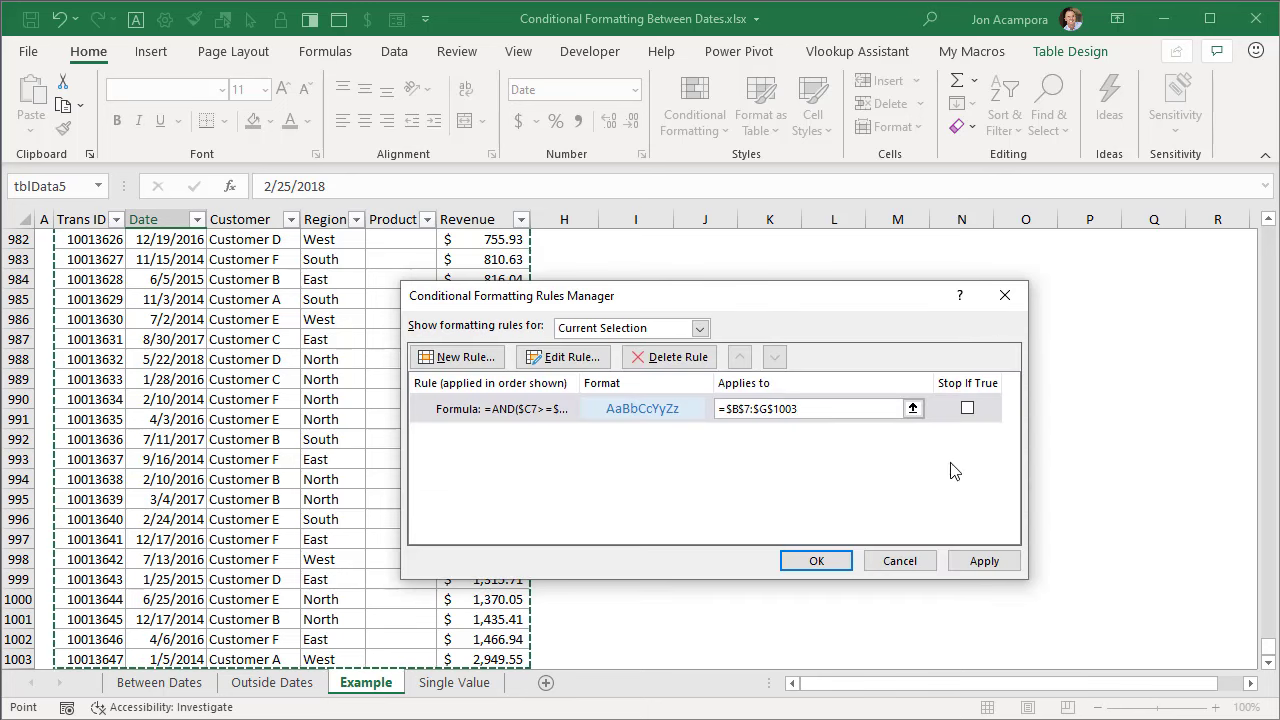
click(984, 561)
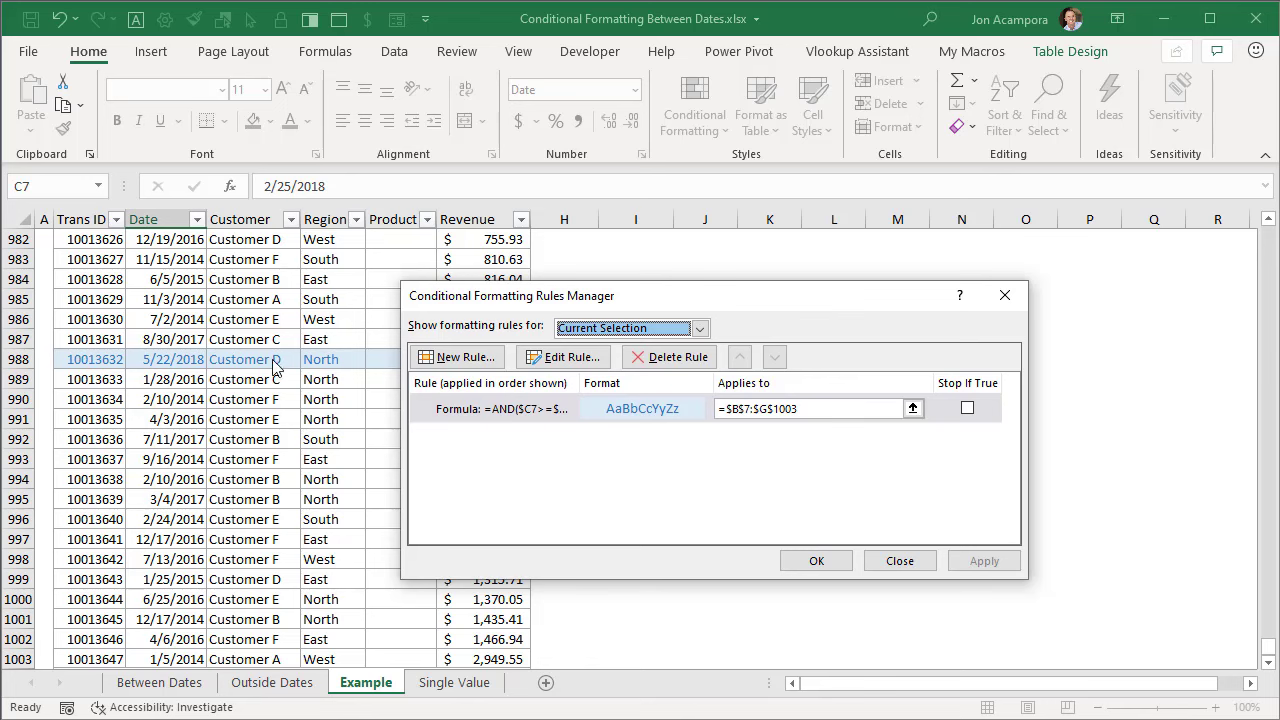
click(817, 562)
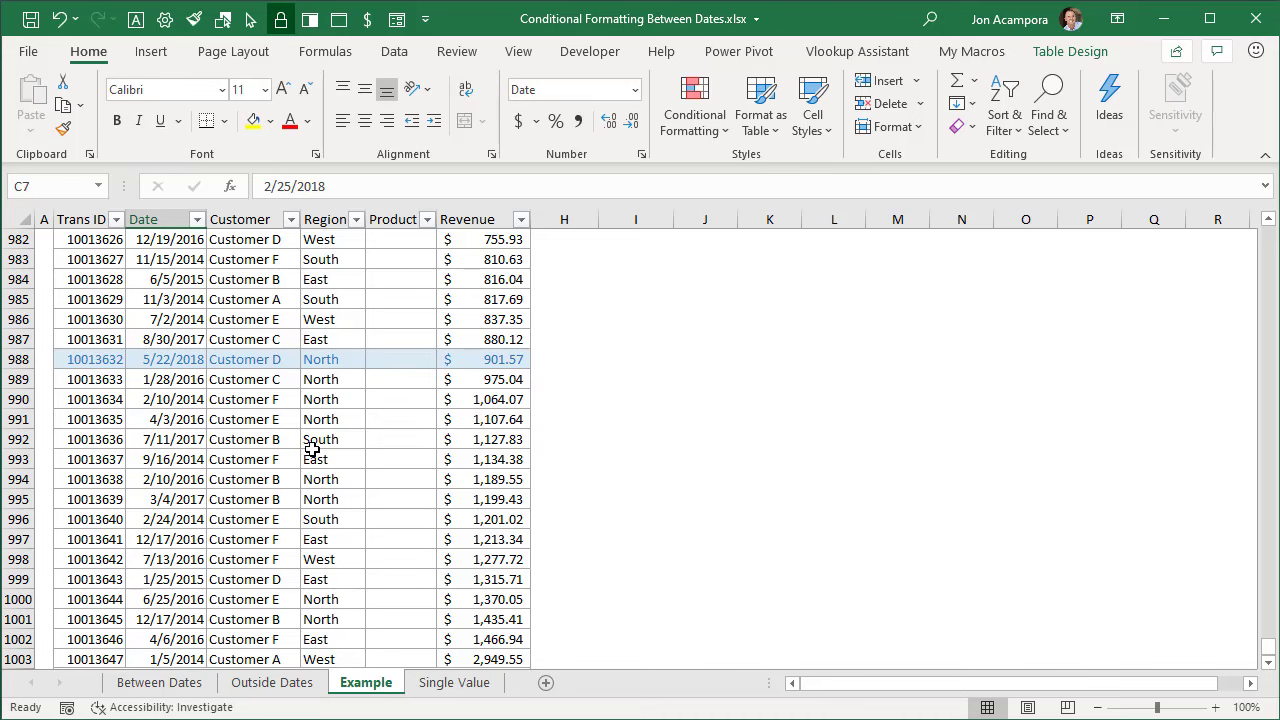
key(ctrl+Home)
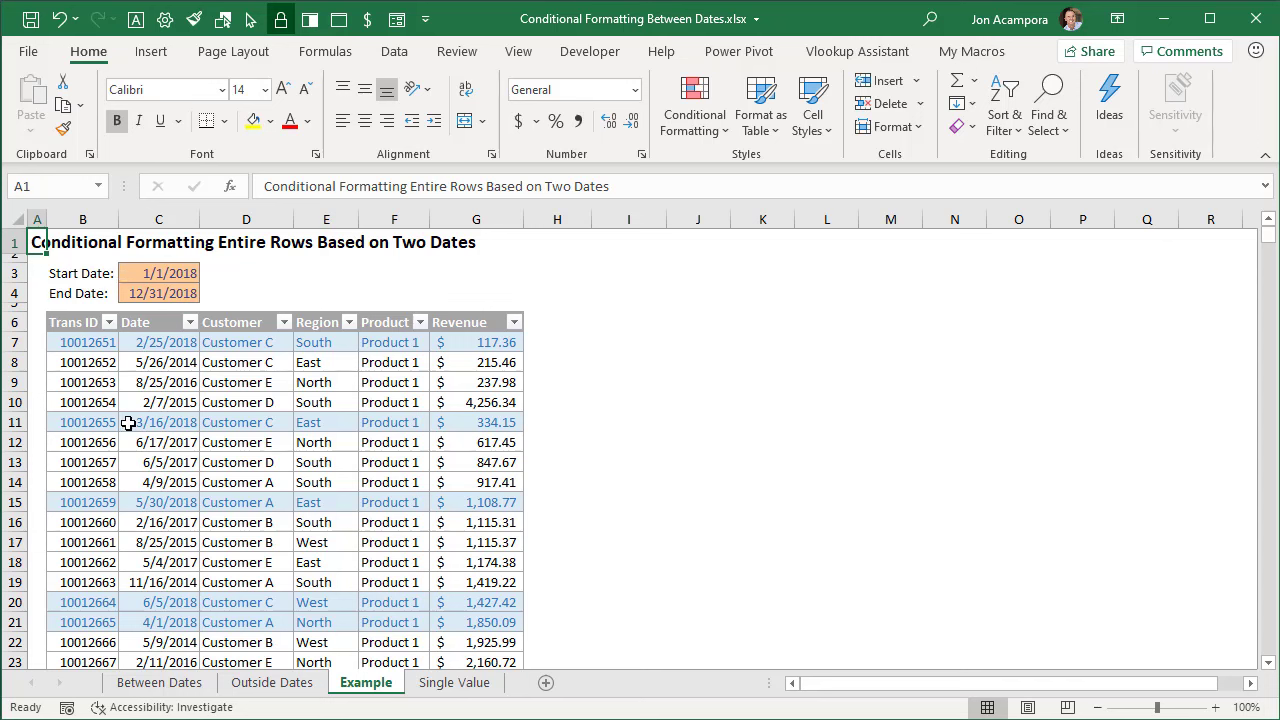
click(131, 342)
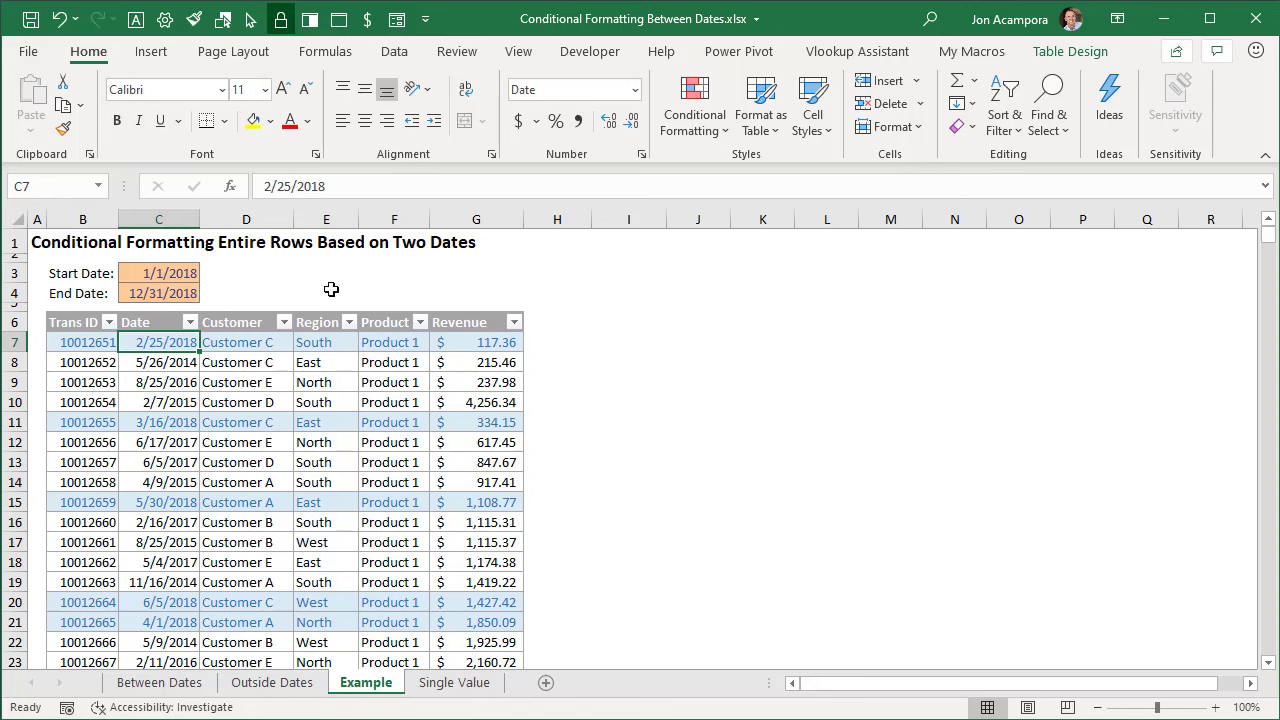
click(698, 126)
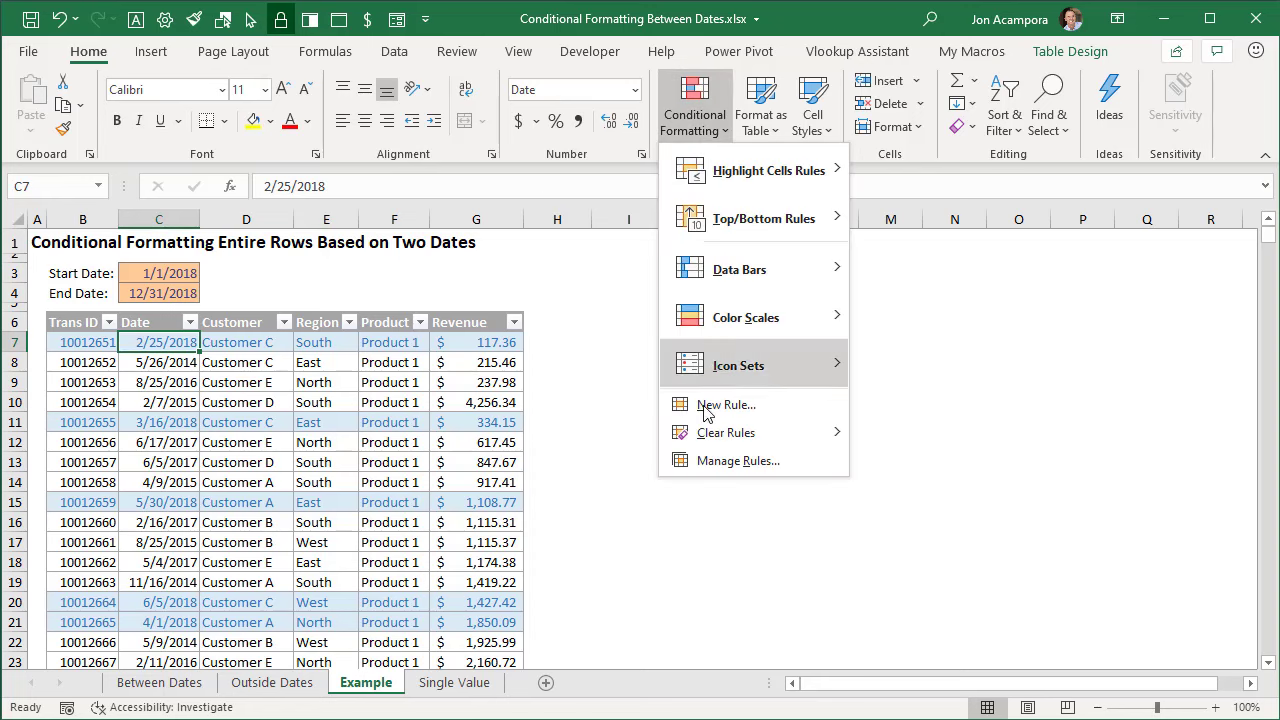
click(712, 461)
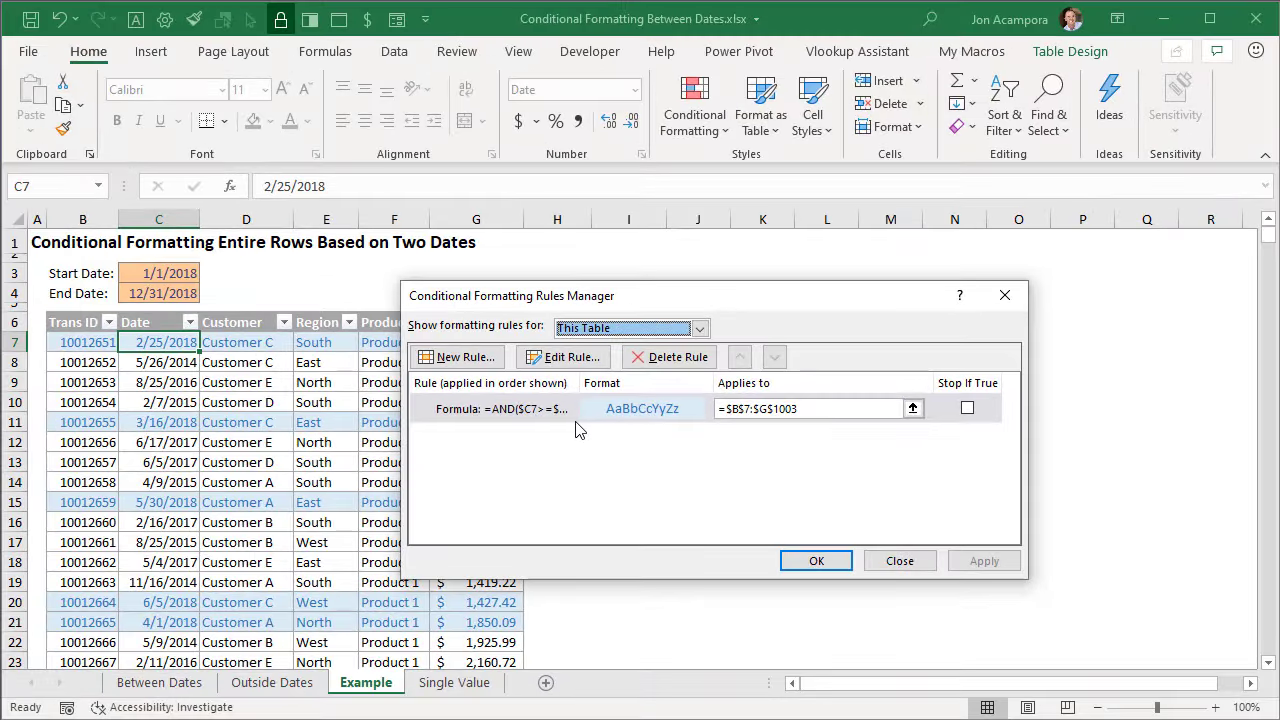
click(810, 562)
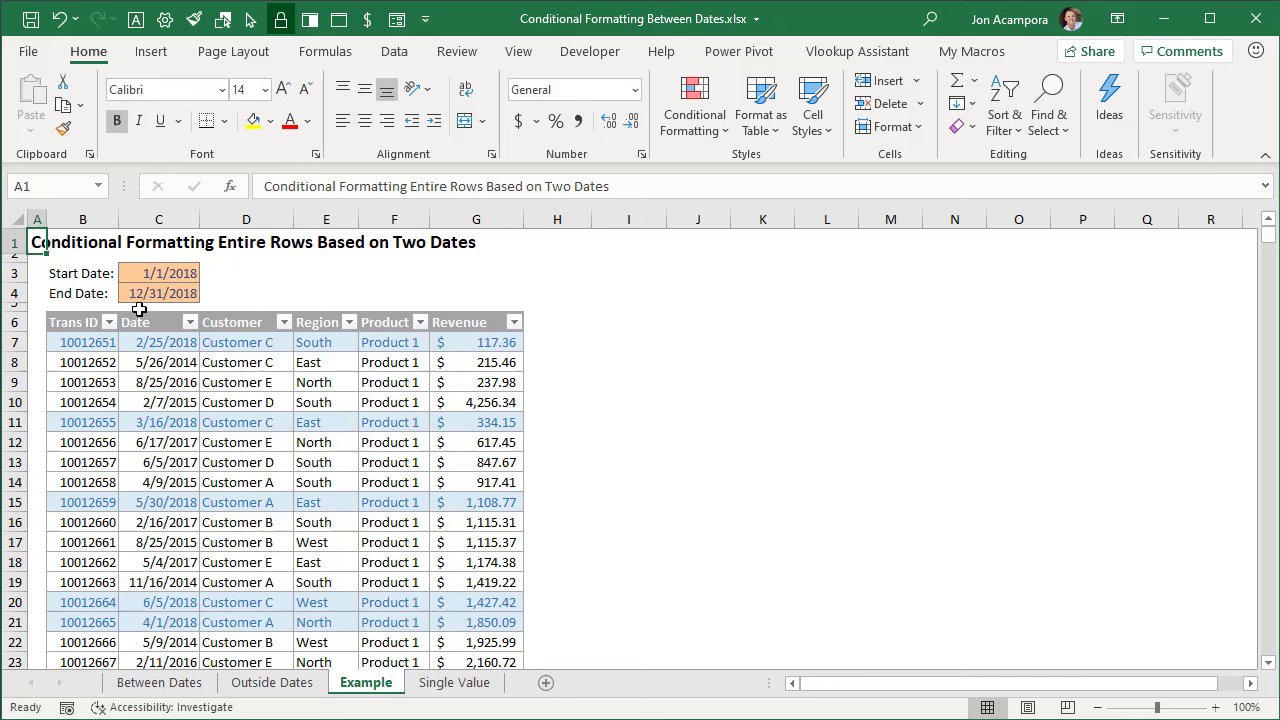
In H7, enter =OR(C7<=$C$3,C7>=$C$4) to flag dates outside the start and end dates
click(544, 342)
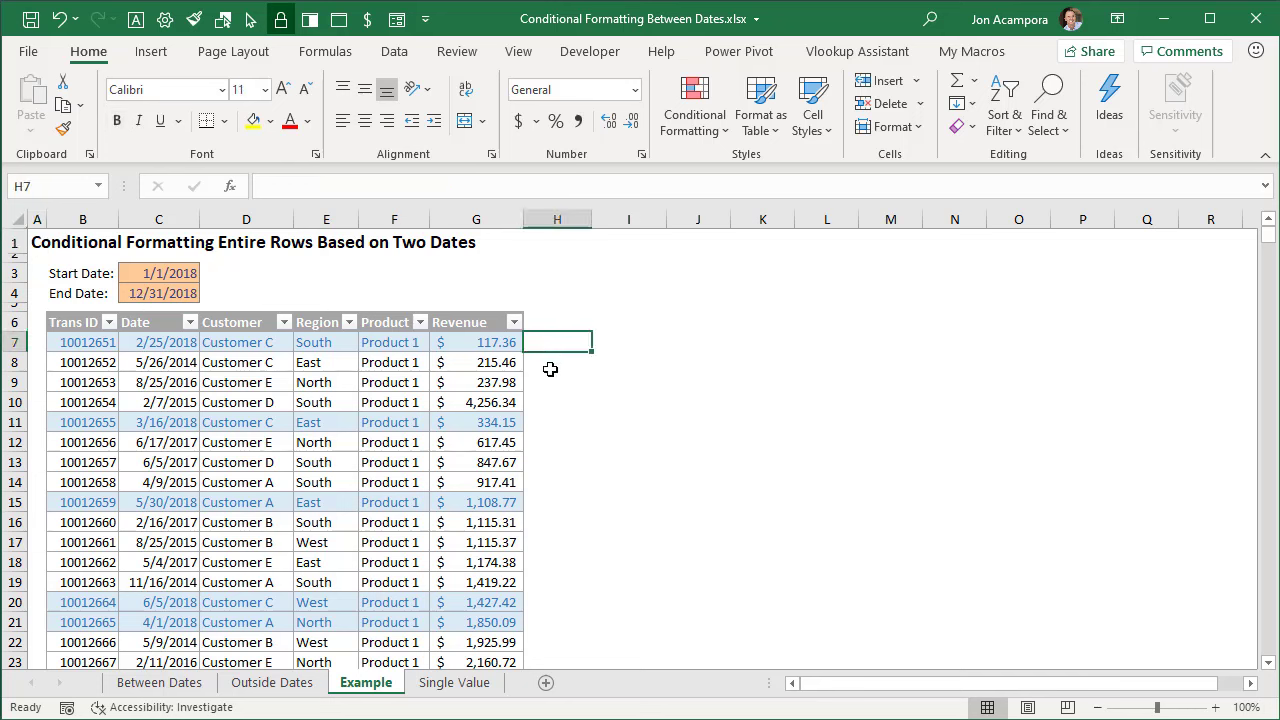
text(=)
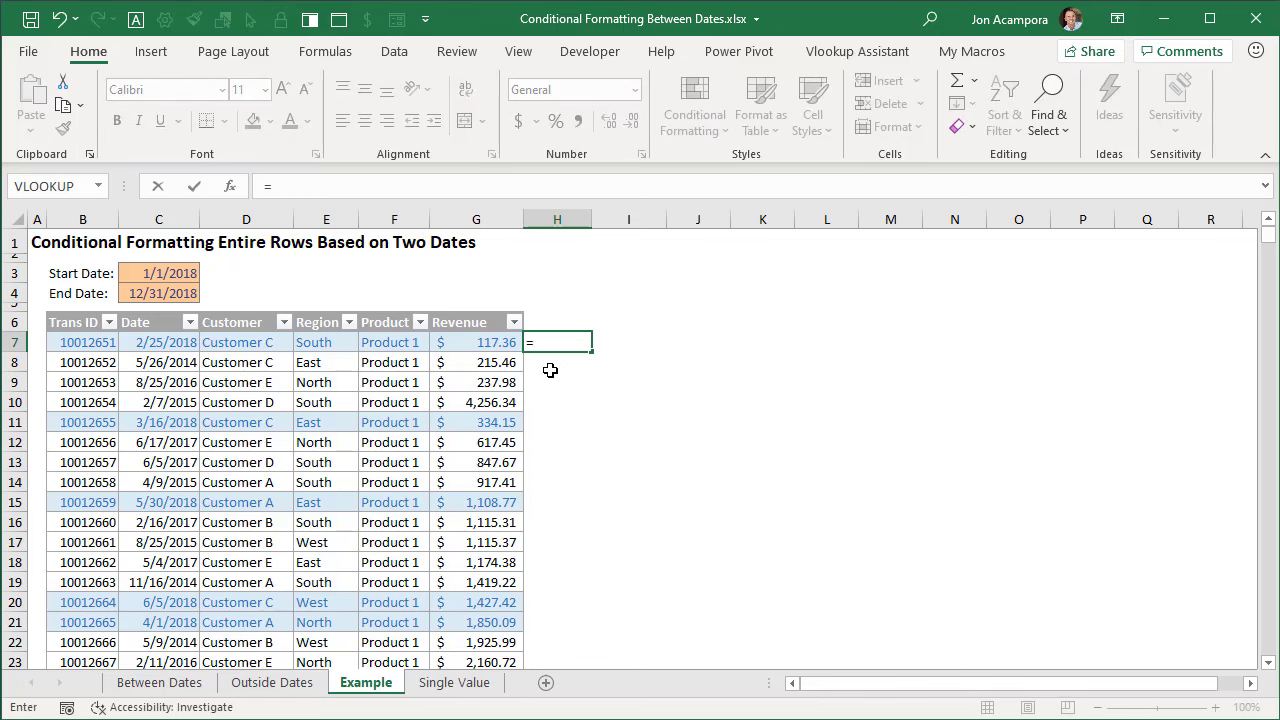
text(or)
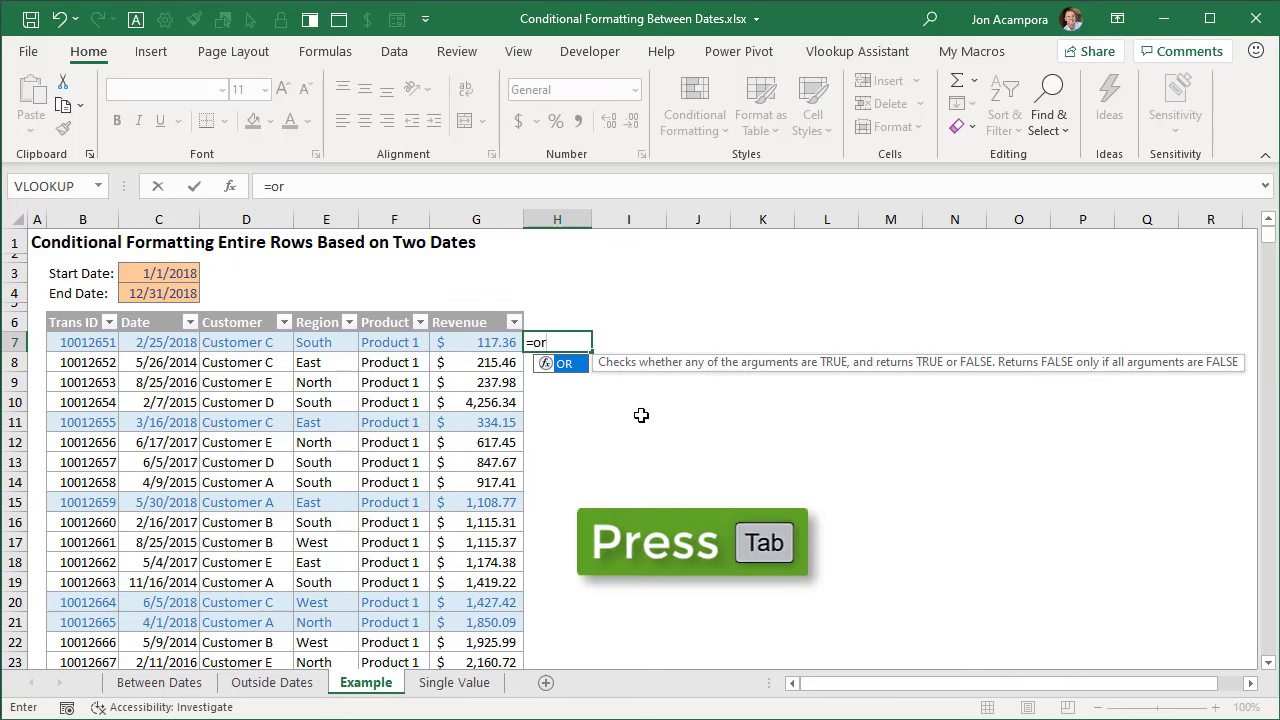
key(Tab)
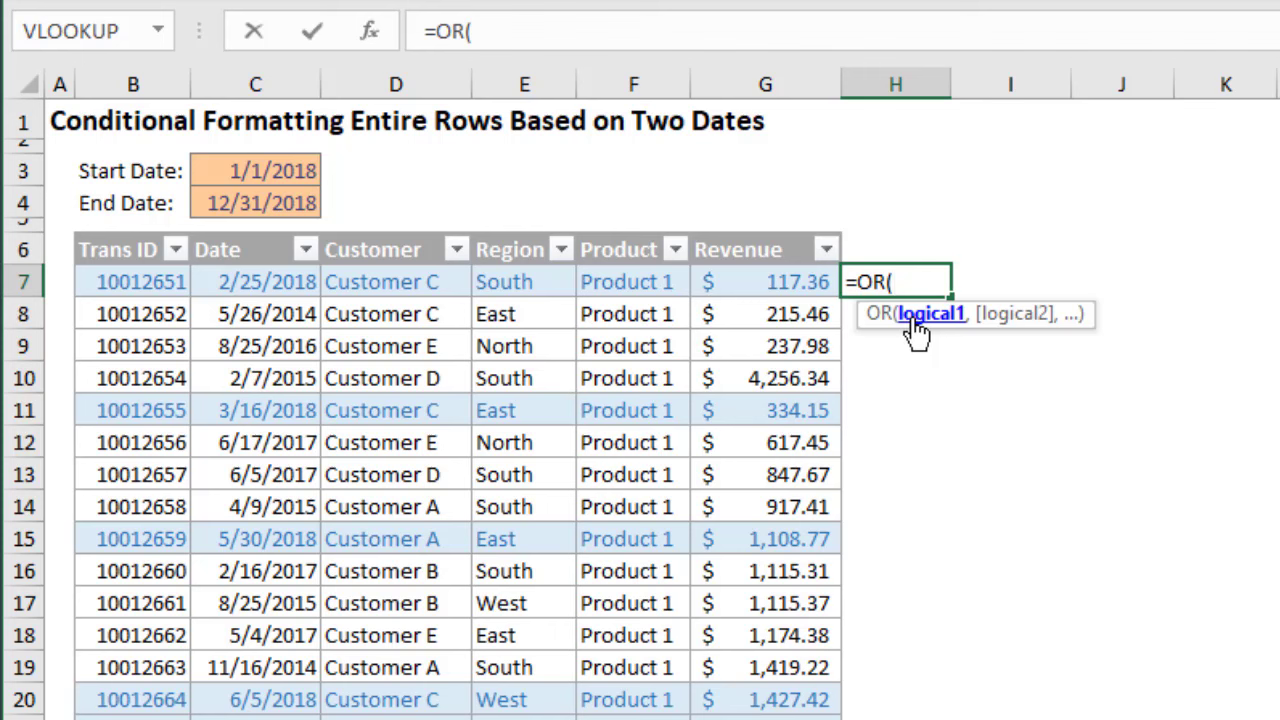
click(252, 284)
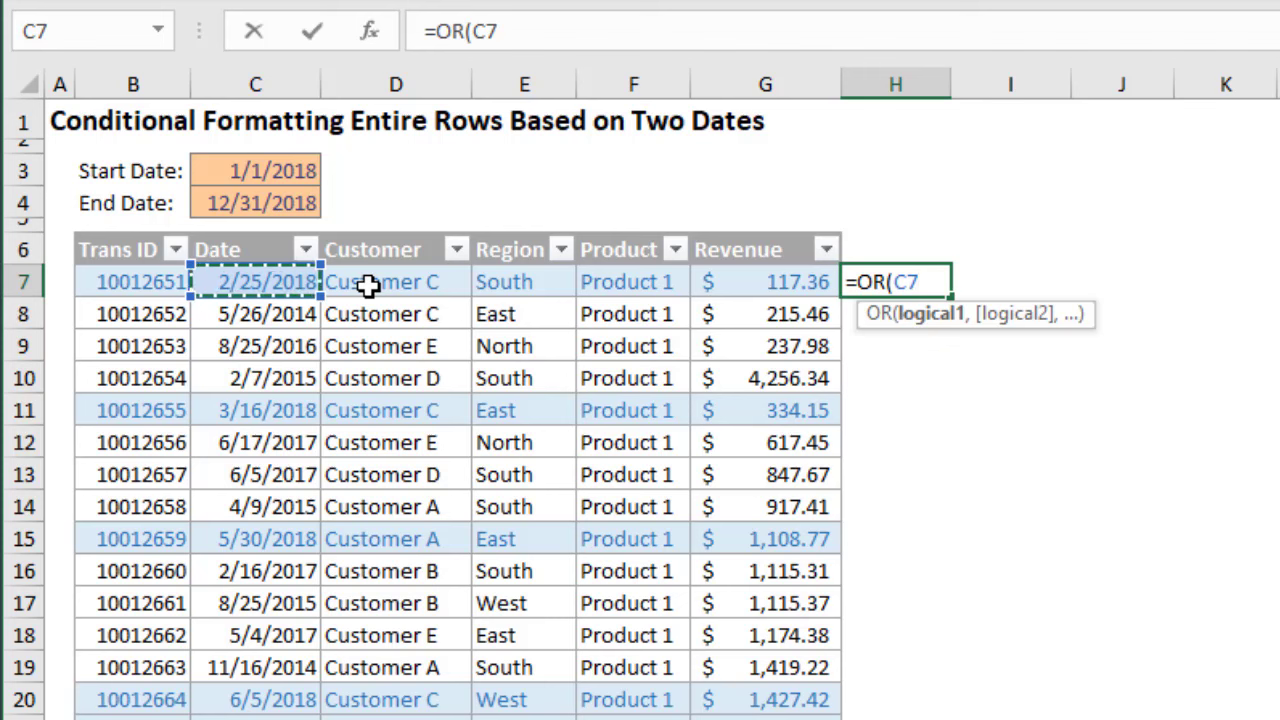
text(<=)
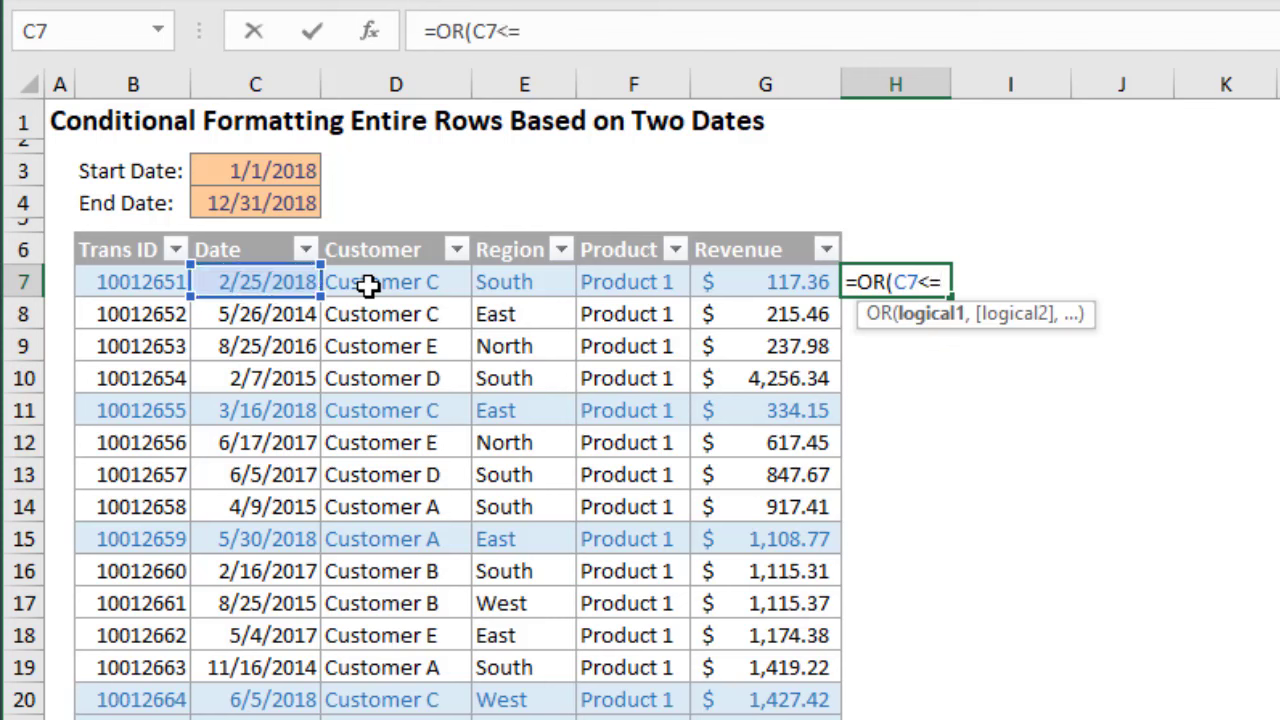
click(243, 170)
key(F4)
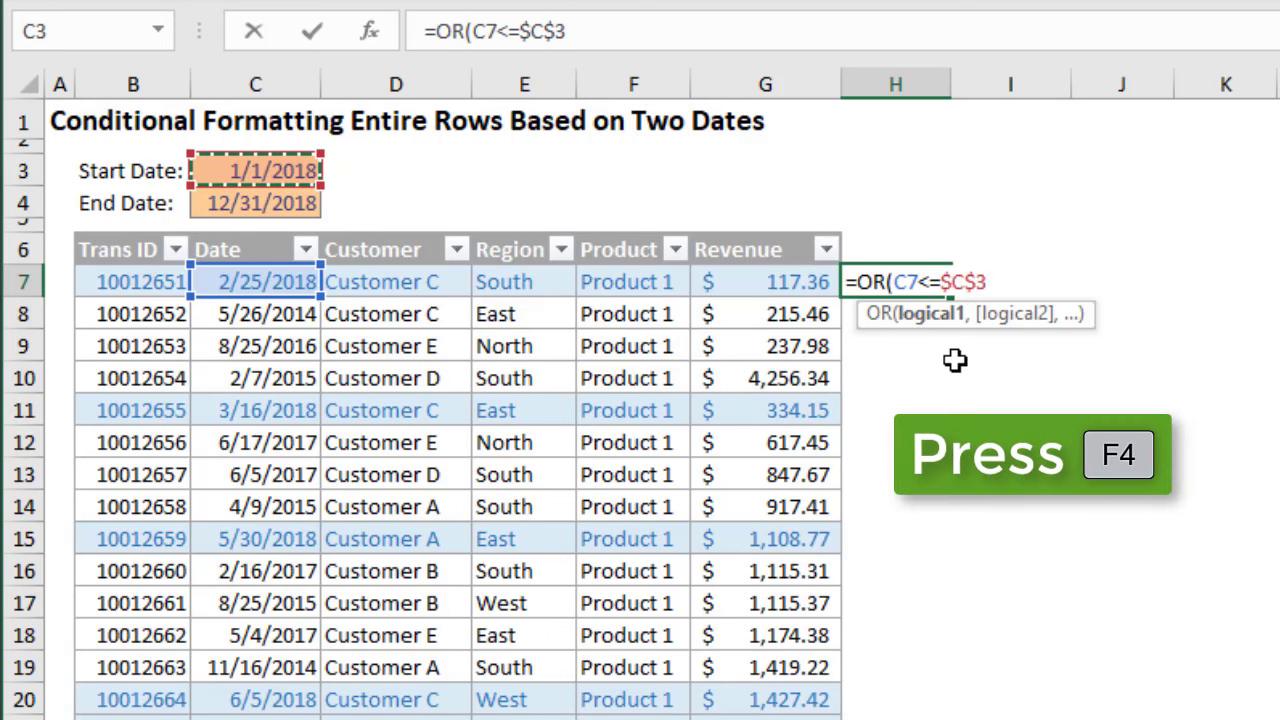
text(,)
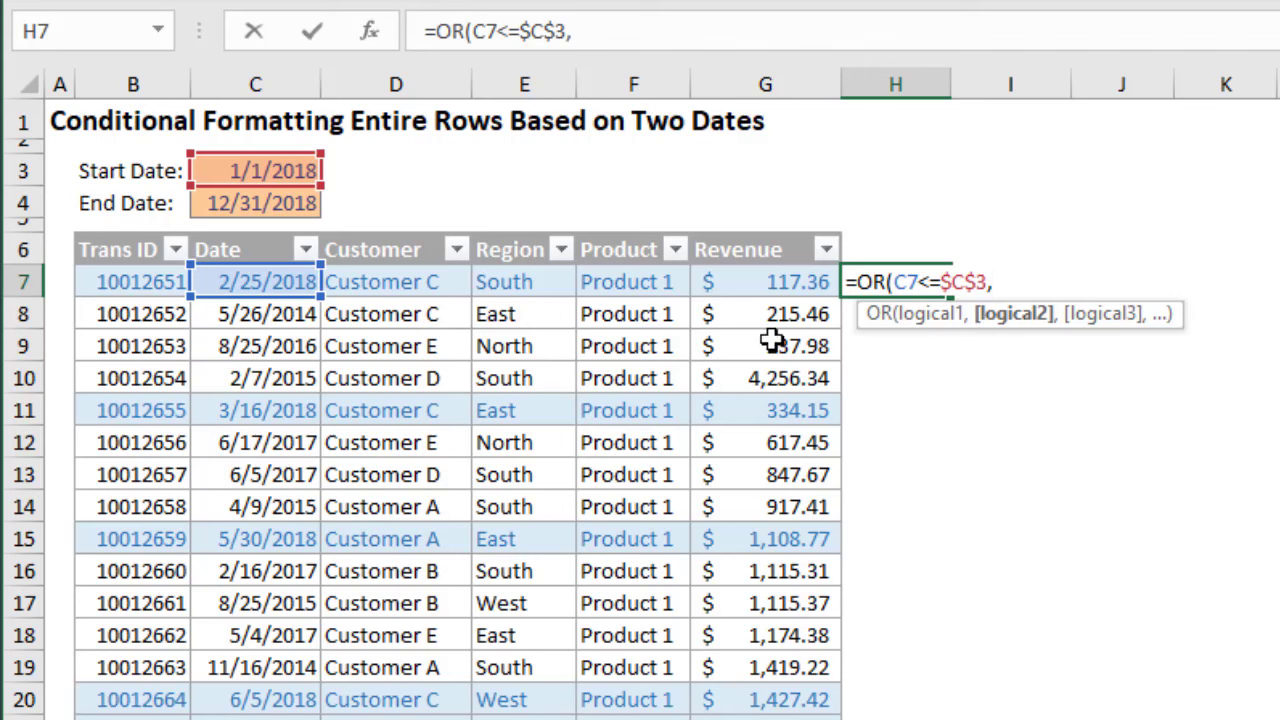
click(254, 284)
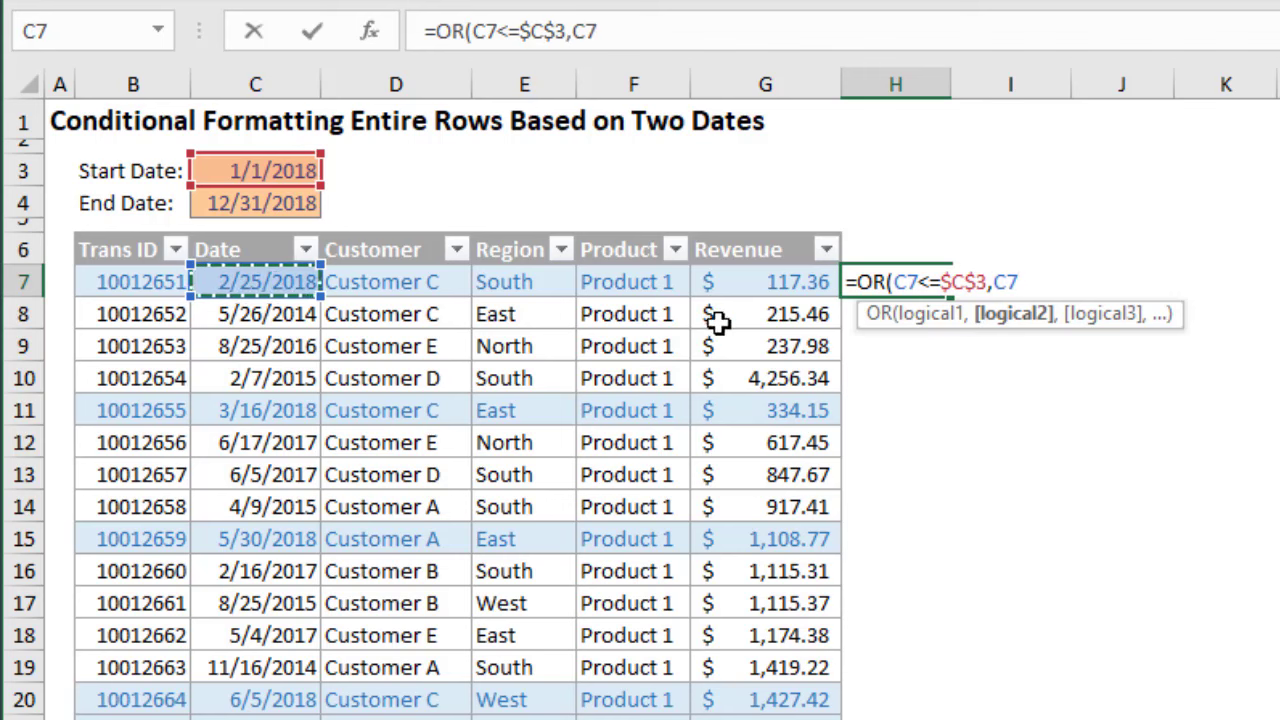
text(>)
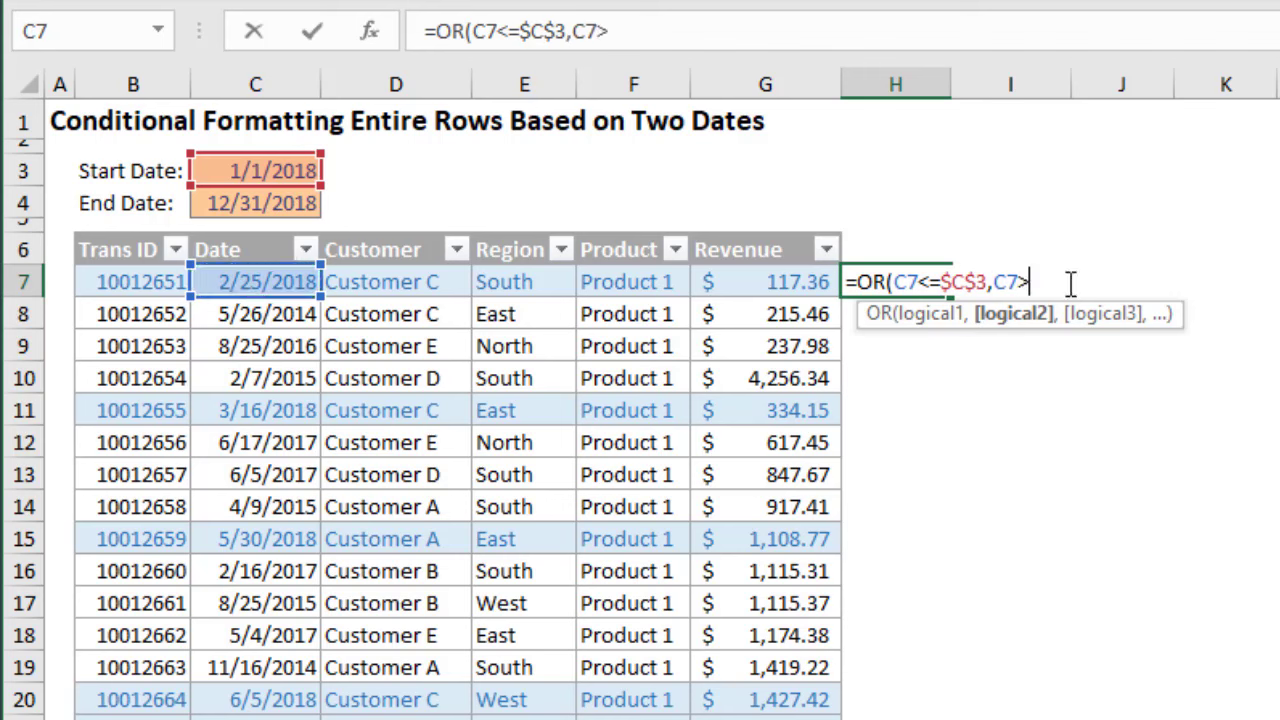
text(=)
click(258, 205)
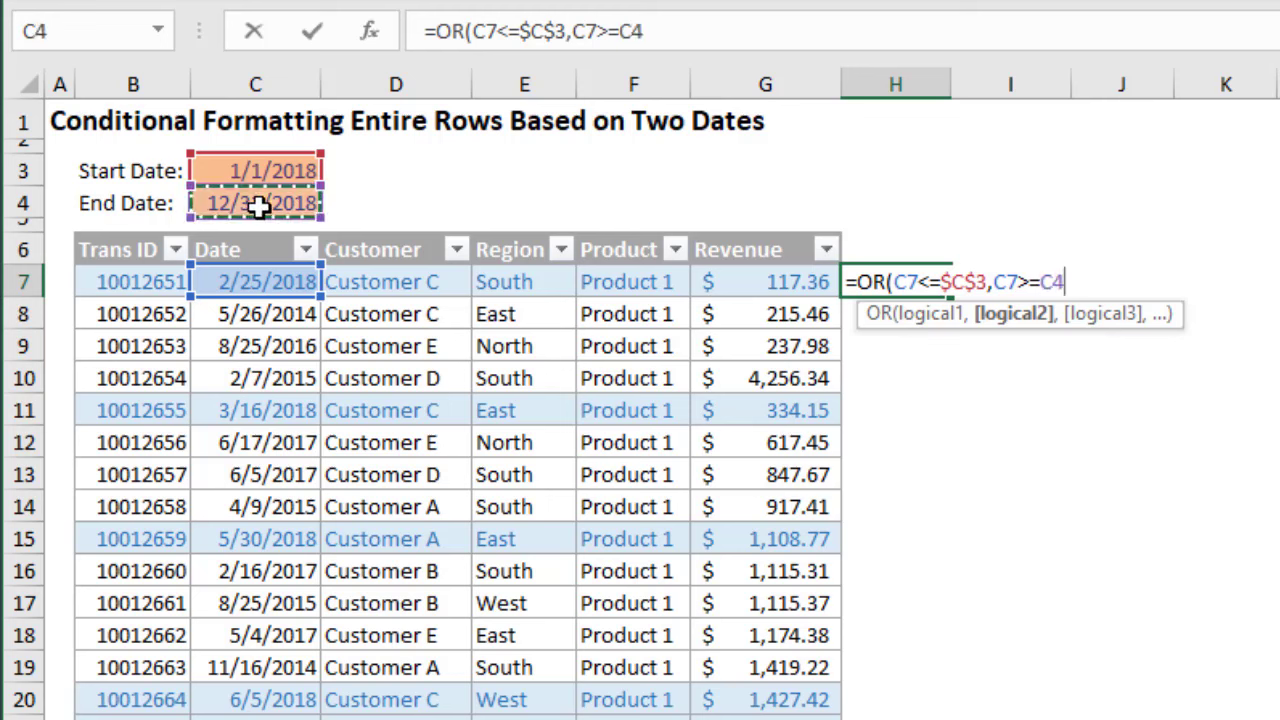
key(F4)
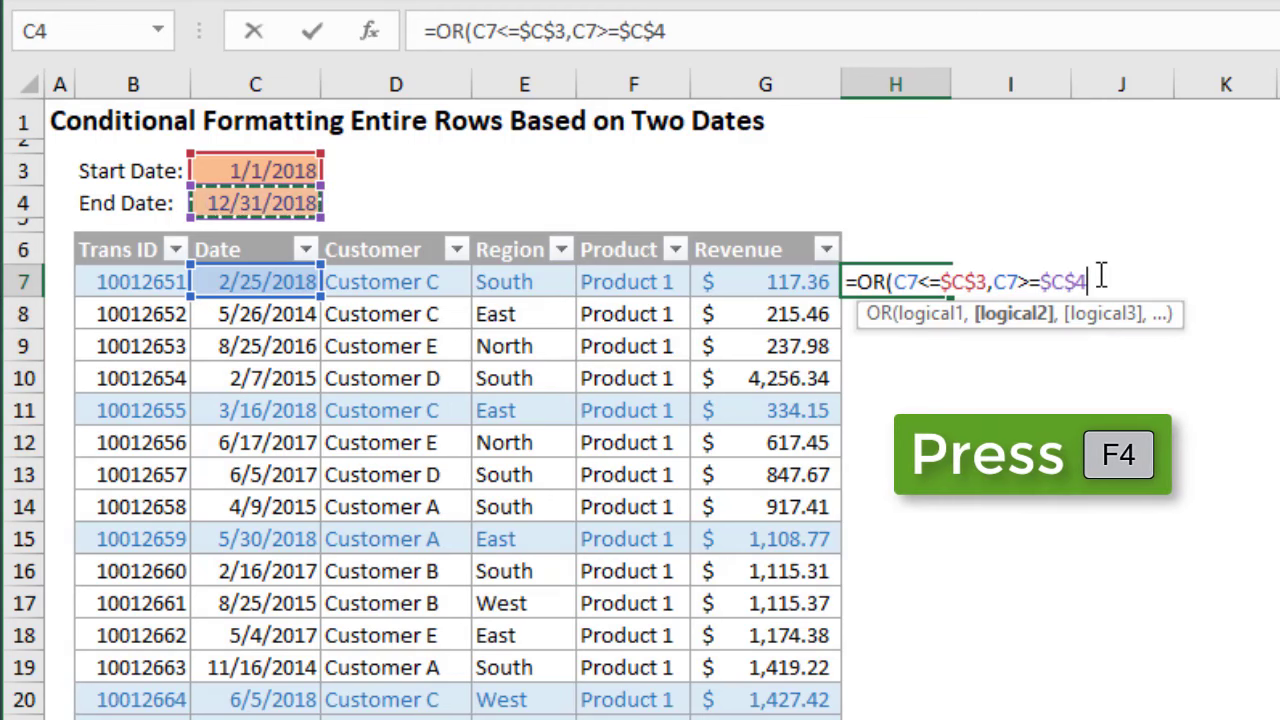
text())
key(Return)
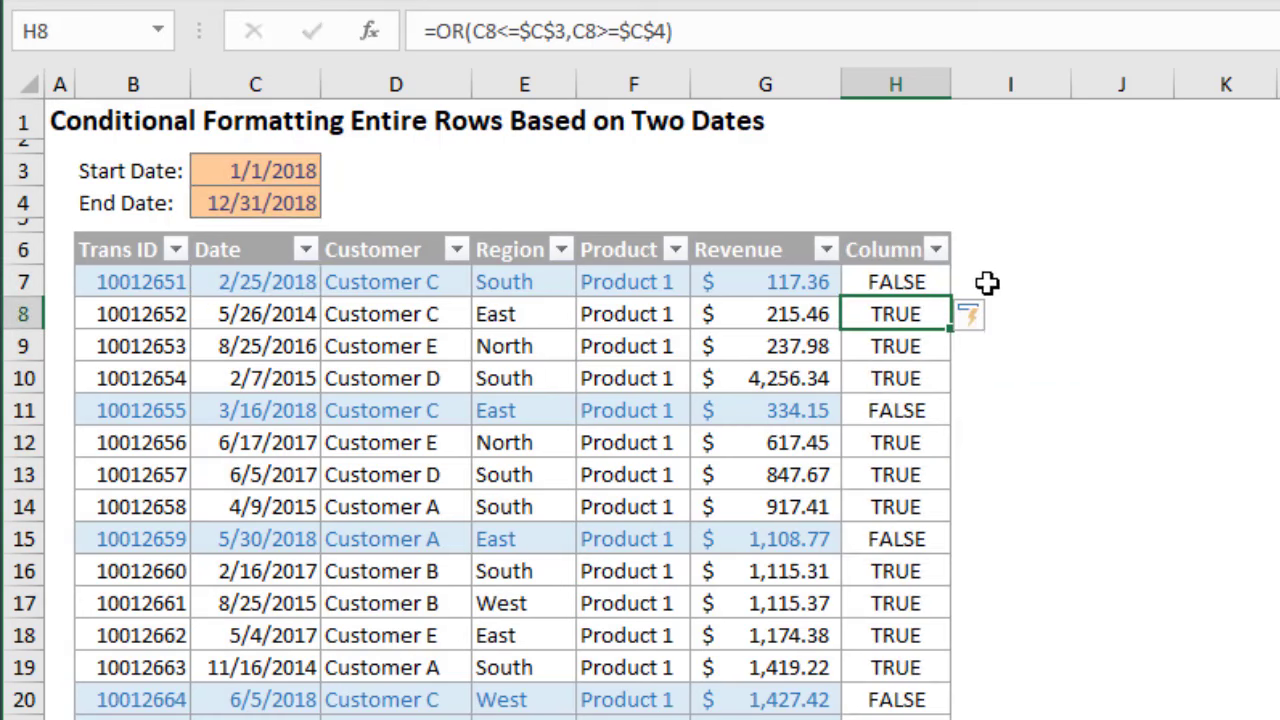
Inspect H7's OR formula without changing it, then check the result in H8
click(940, 283)
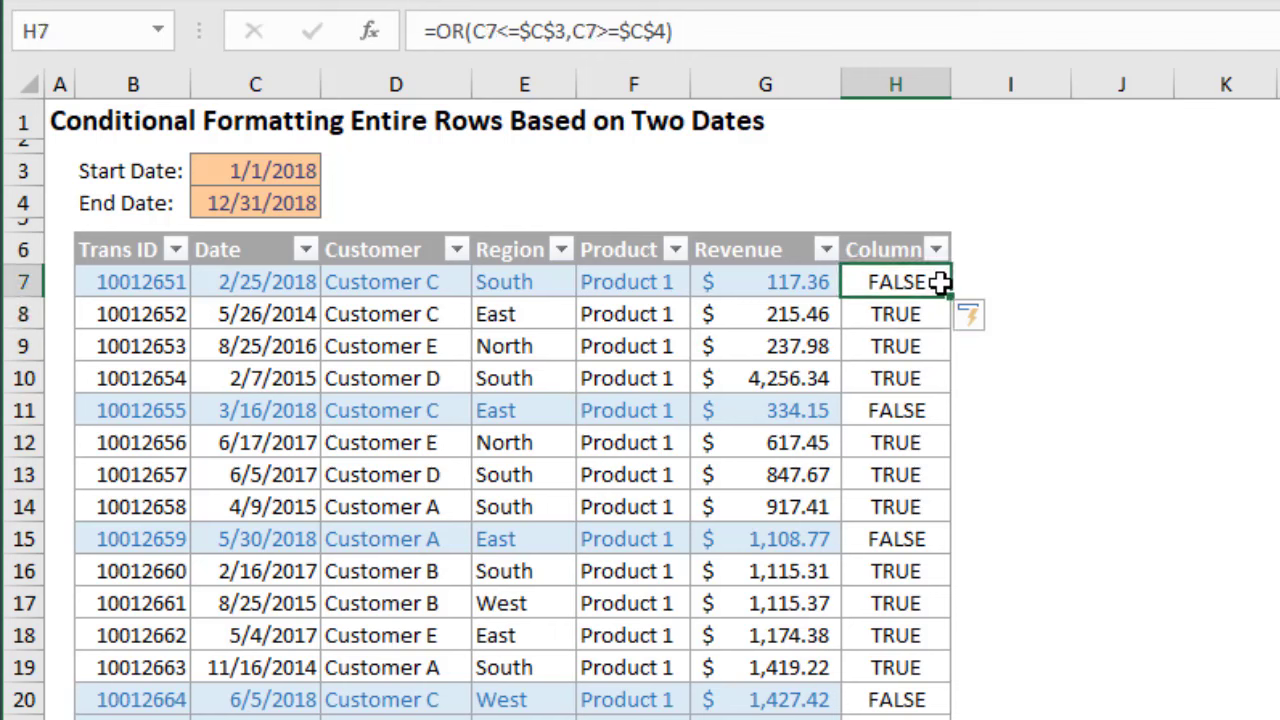
key(F2)
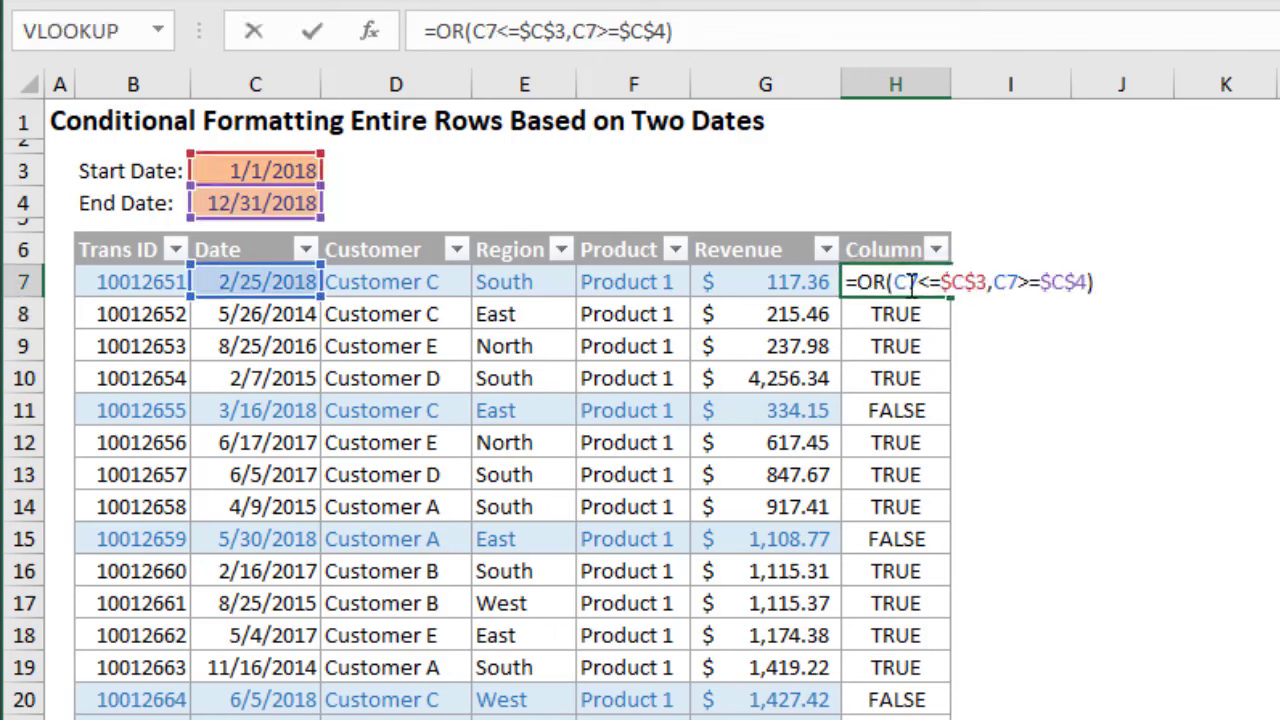
click(917, 283)
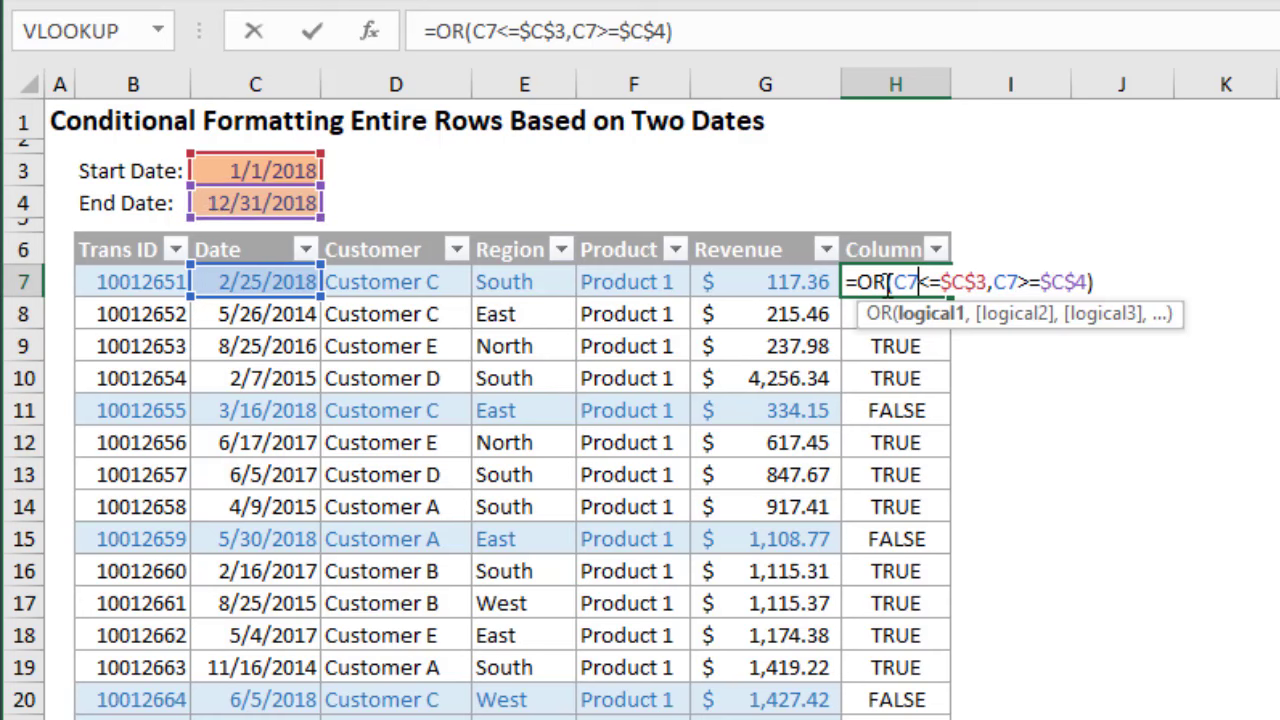
key(ctrl+Return)
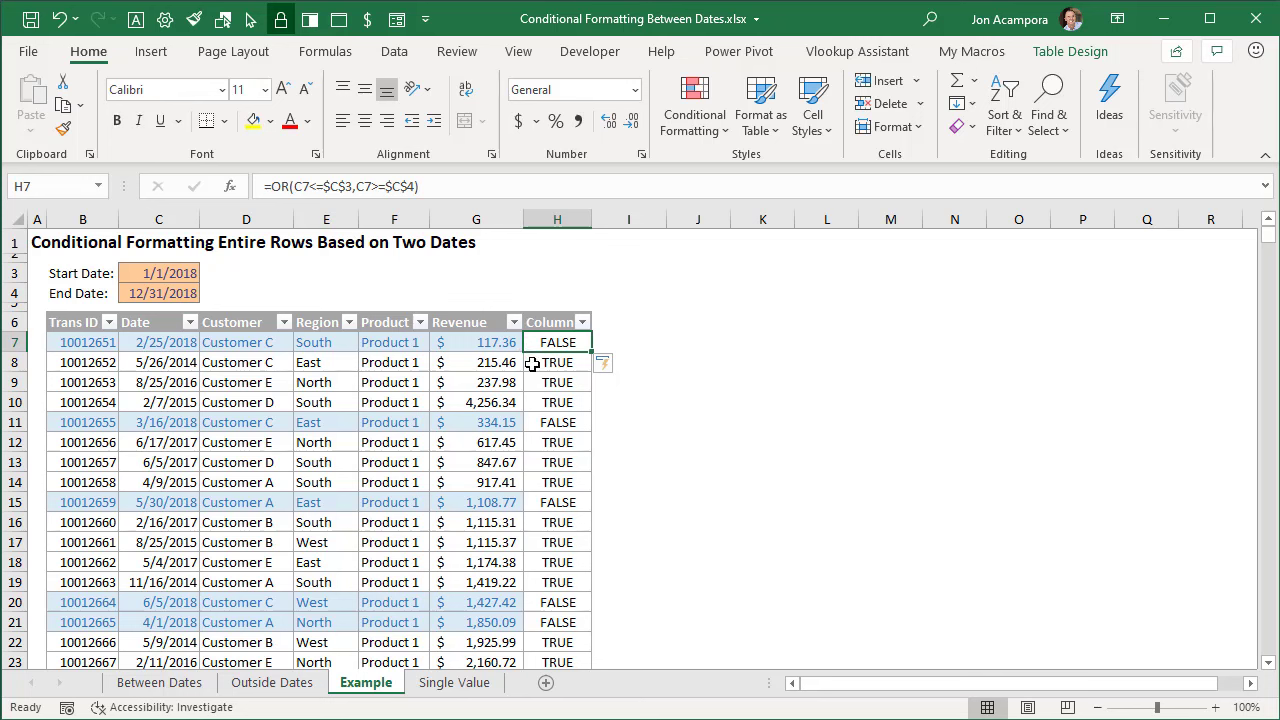
click(532, 364)
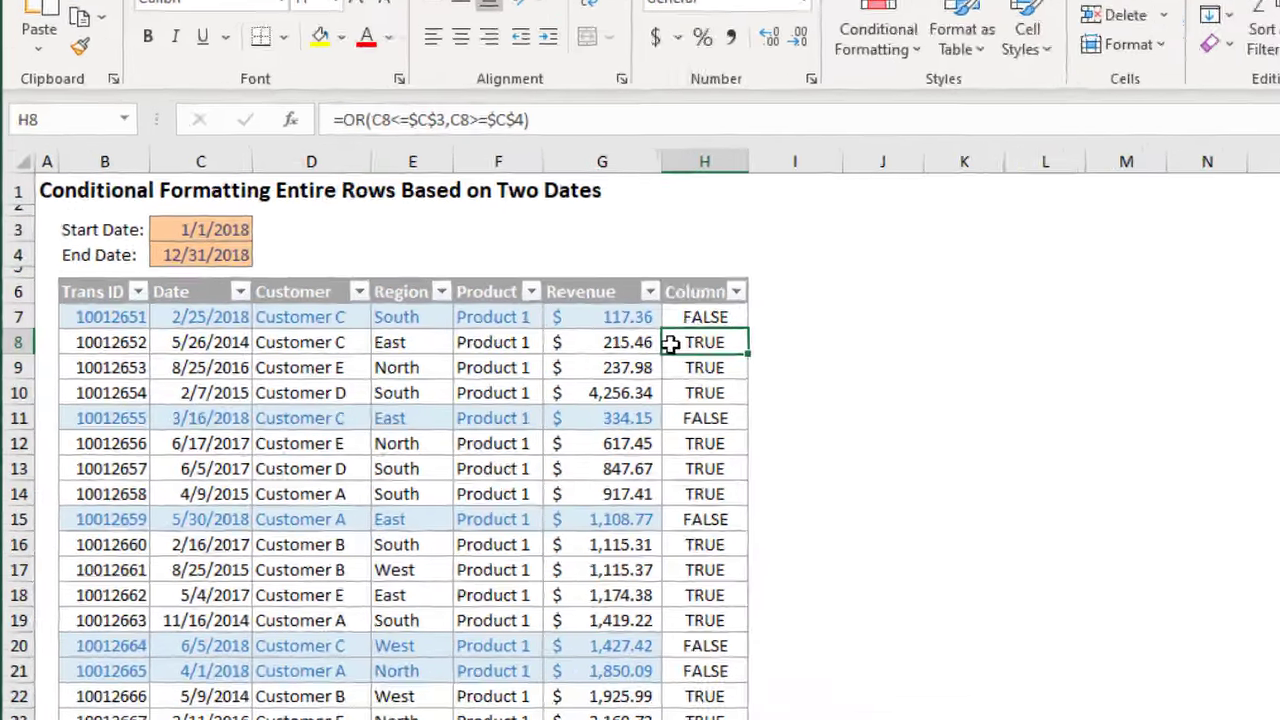
double_click(532, 364)
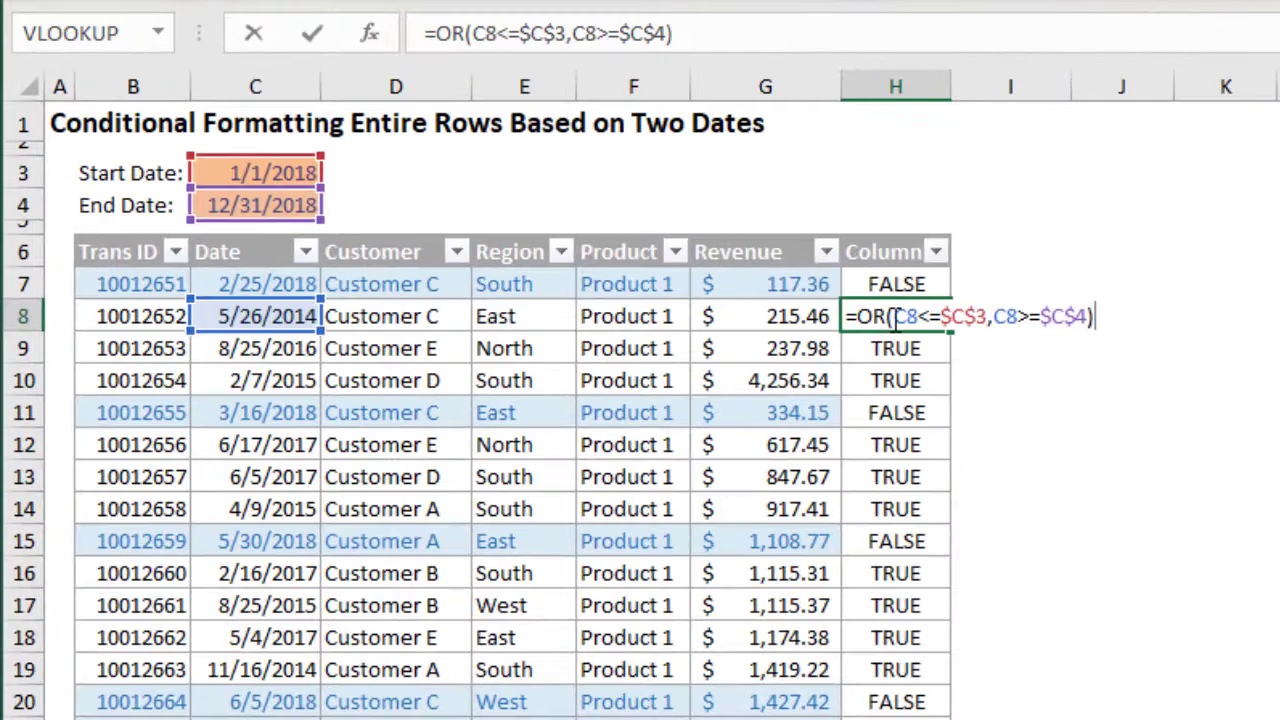
click(895, 316)
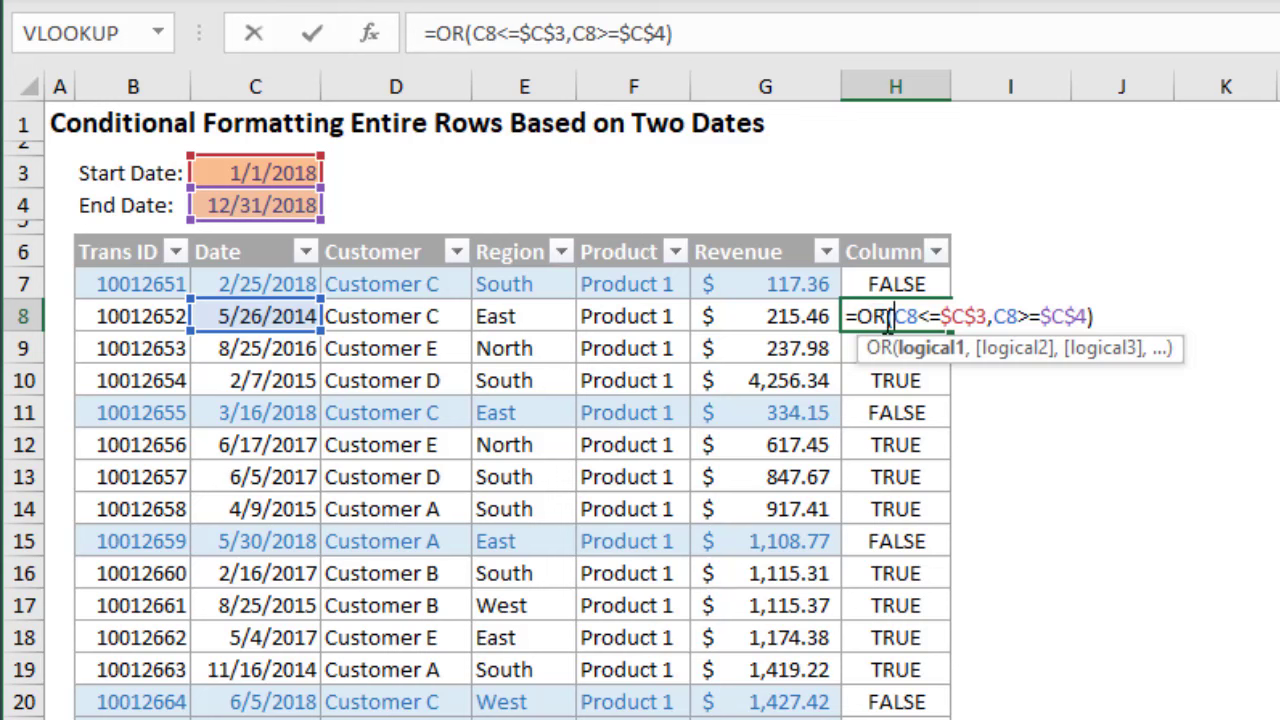
click(930, 360)
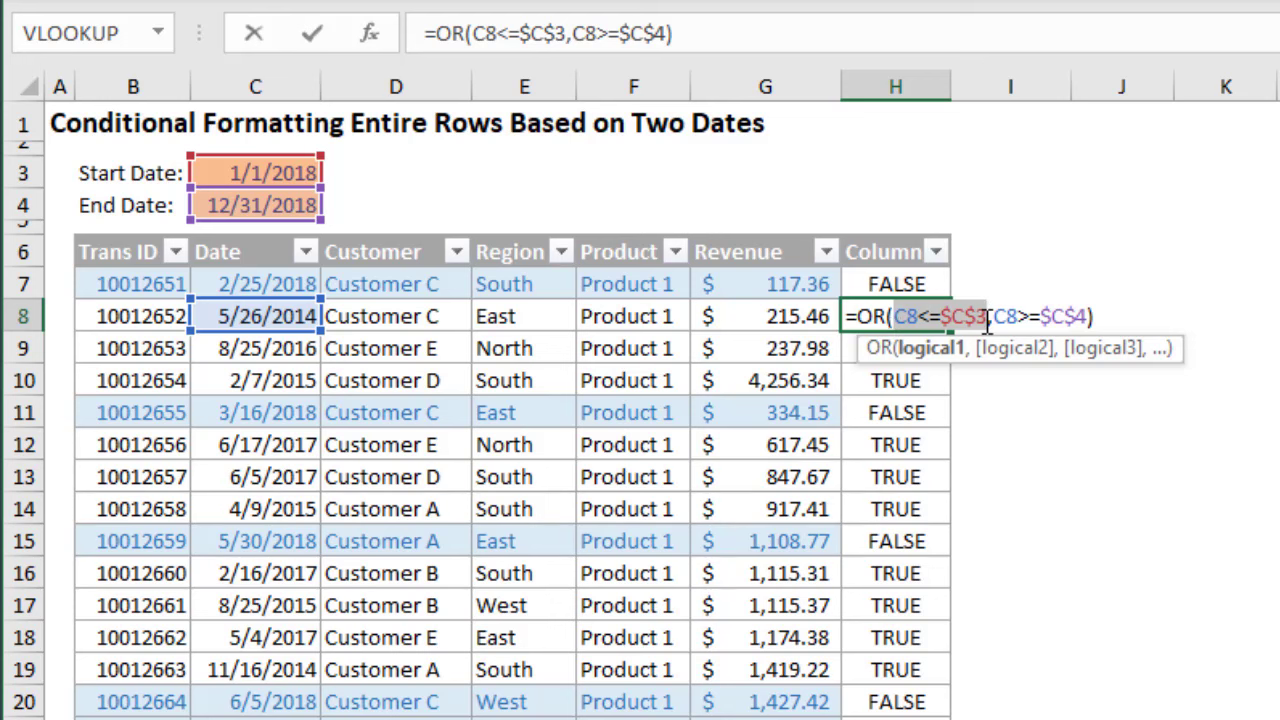
key(F9)
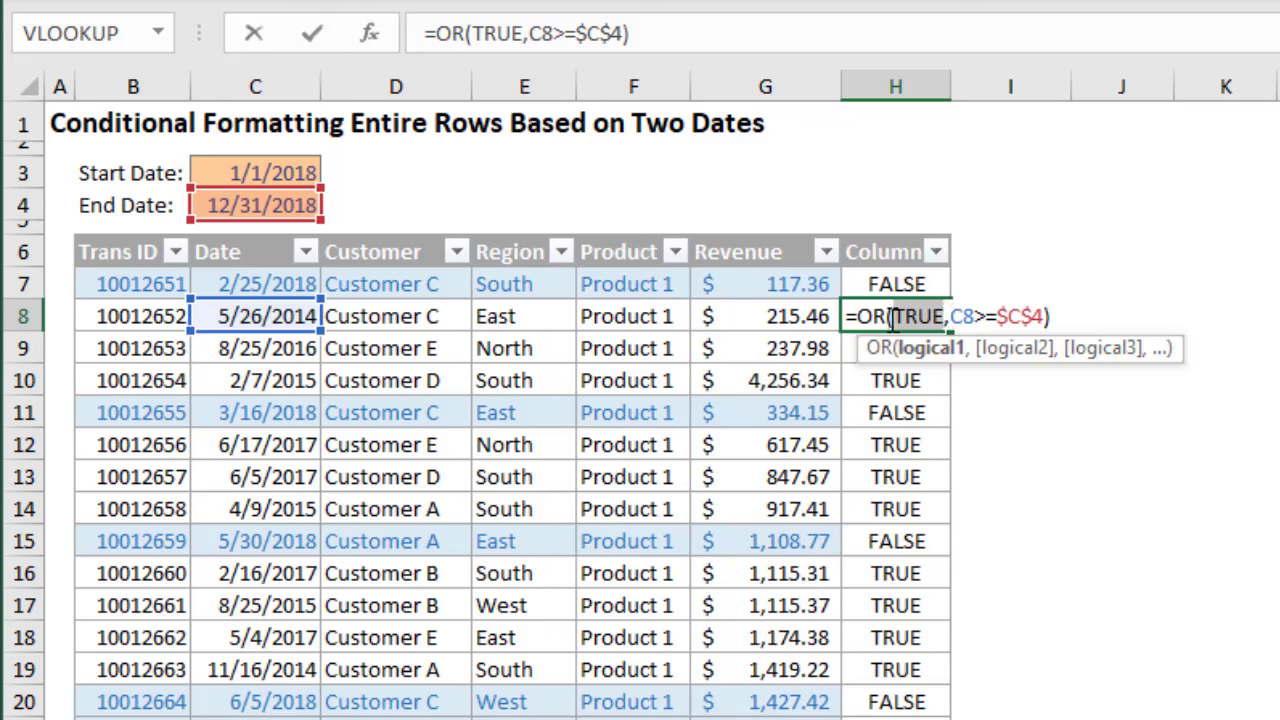
click(1006, 355)
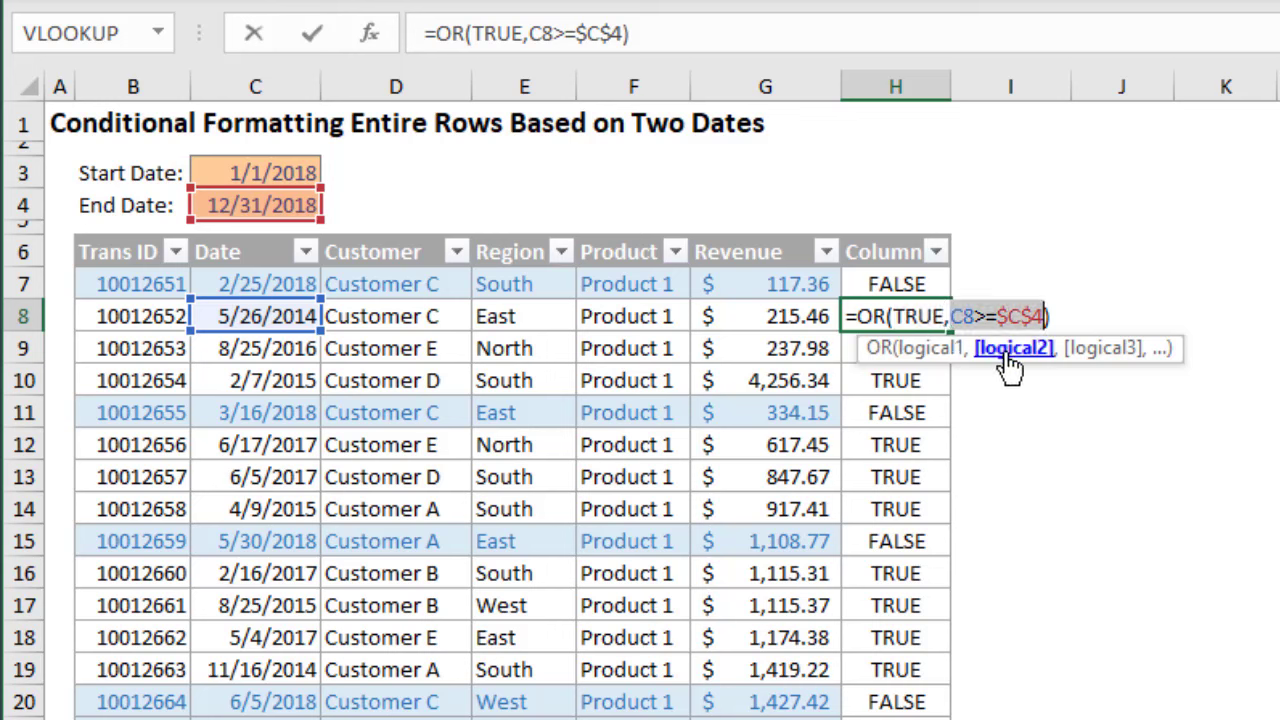
key(F9)
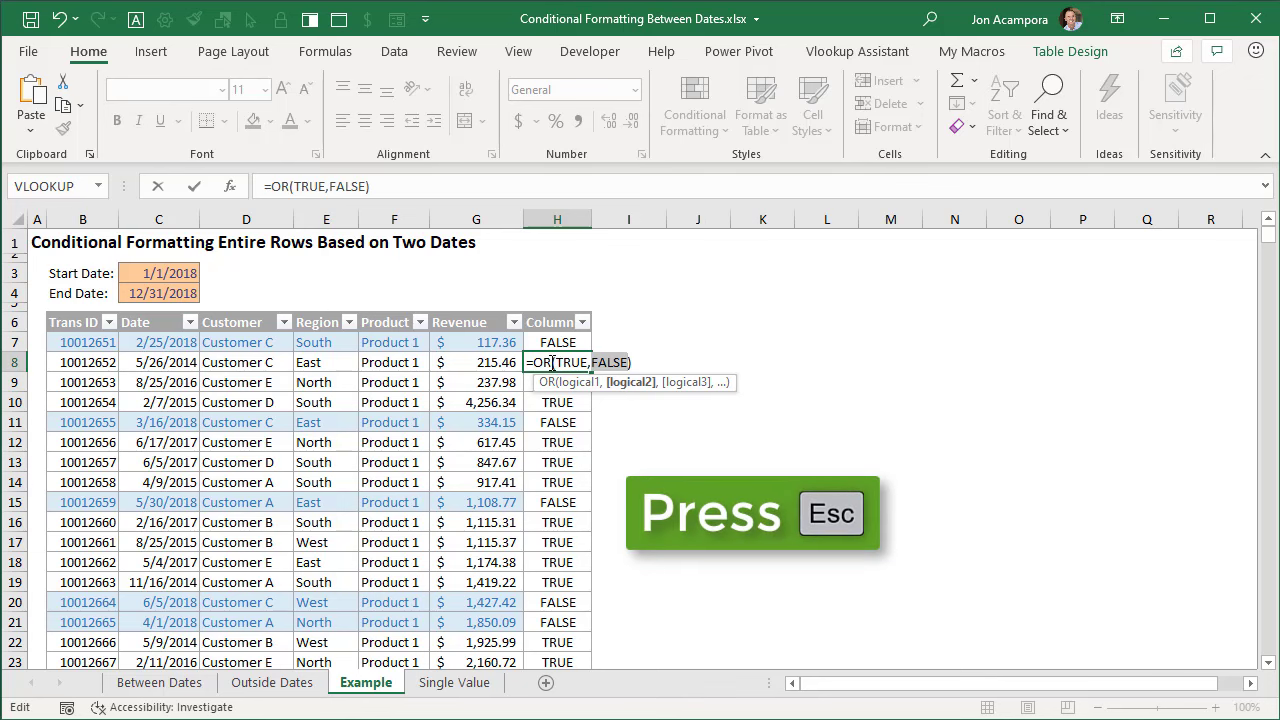
key(Escape)
key(F2)
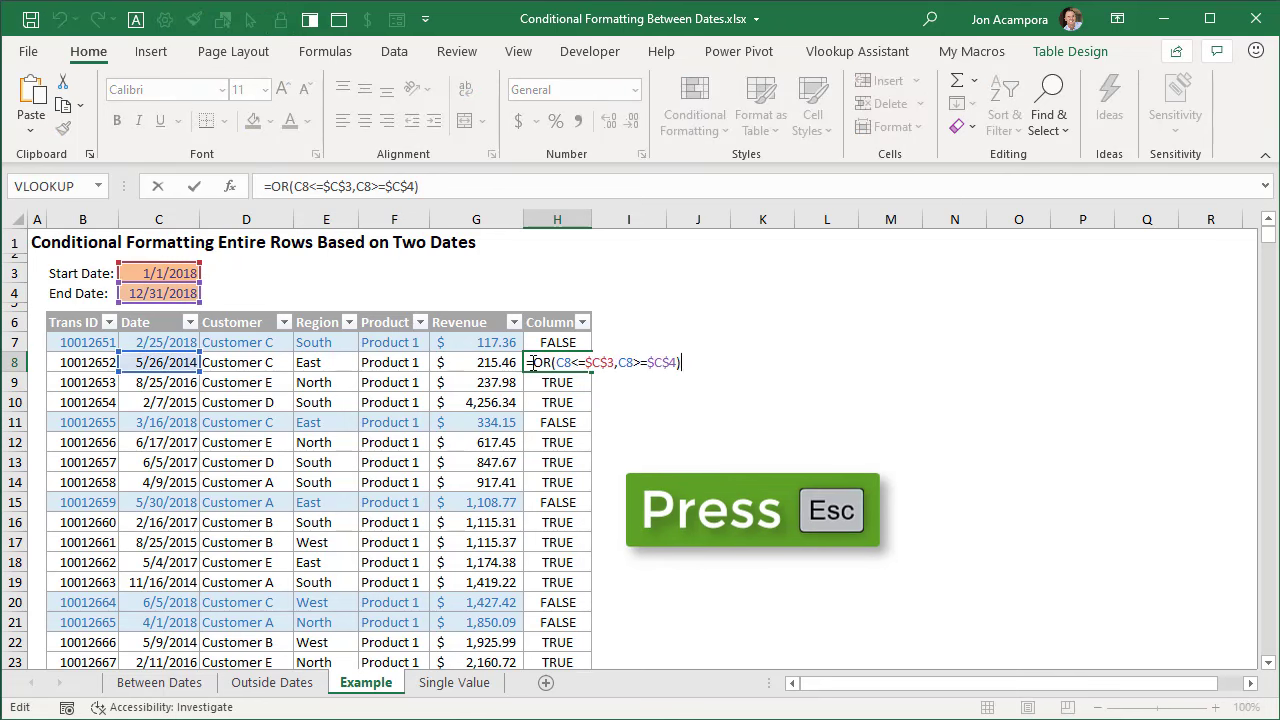
key(Escape)
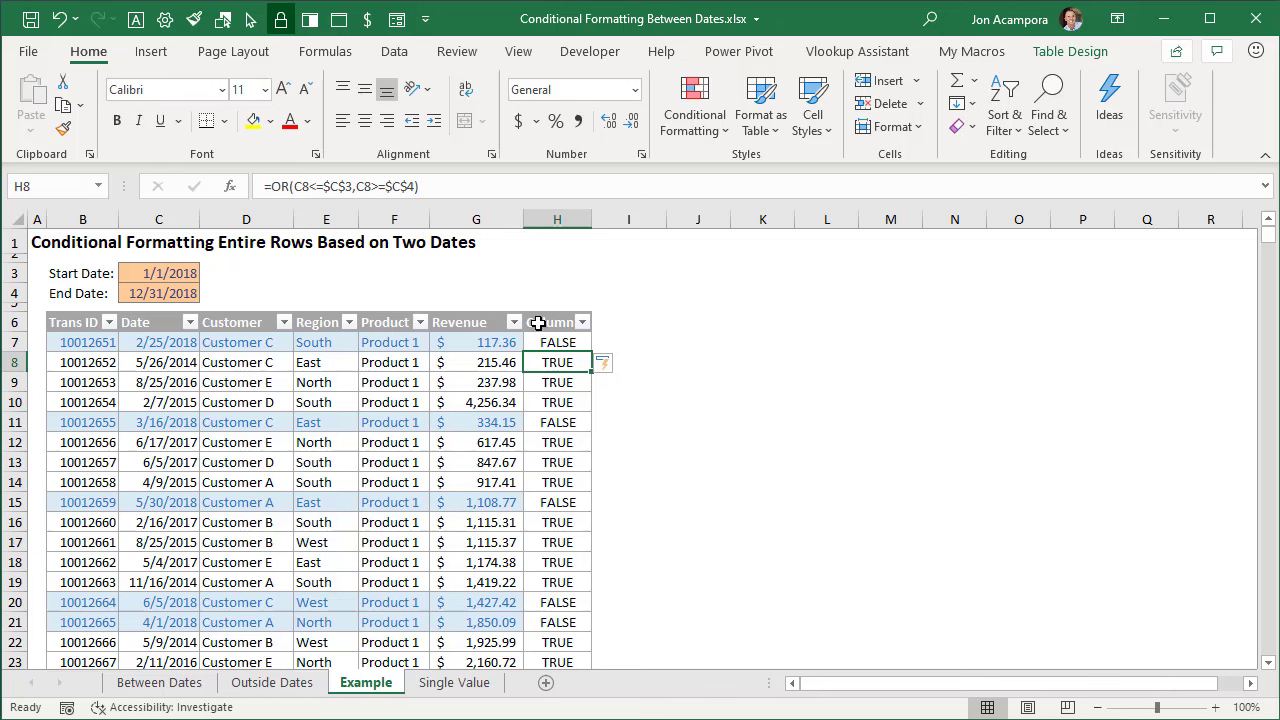
Delete the OR helper column from the table
right_click(538, 323)
mouse_move(651, 474)
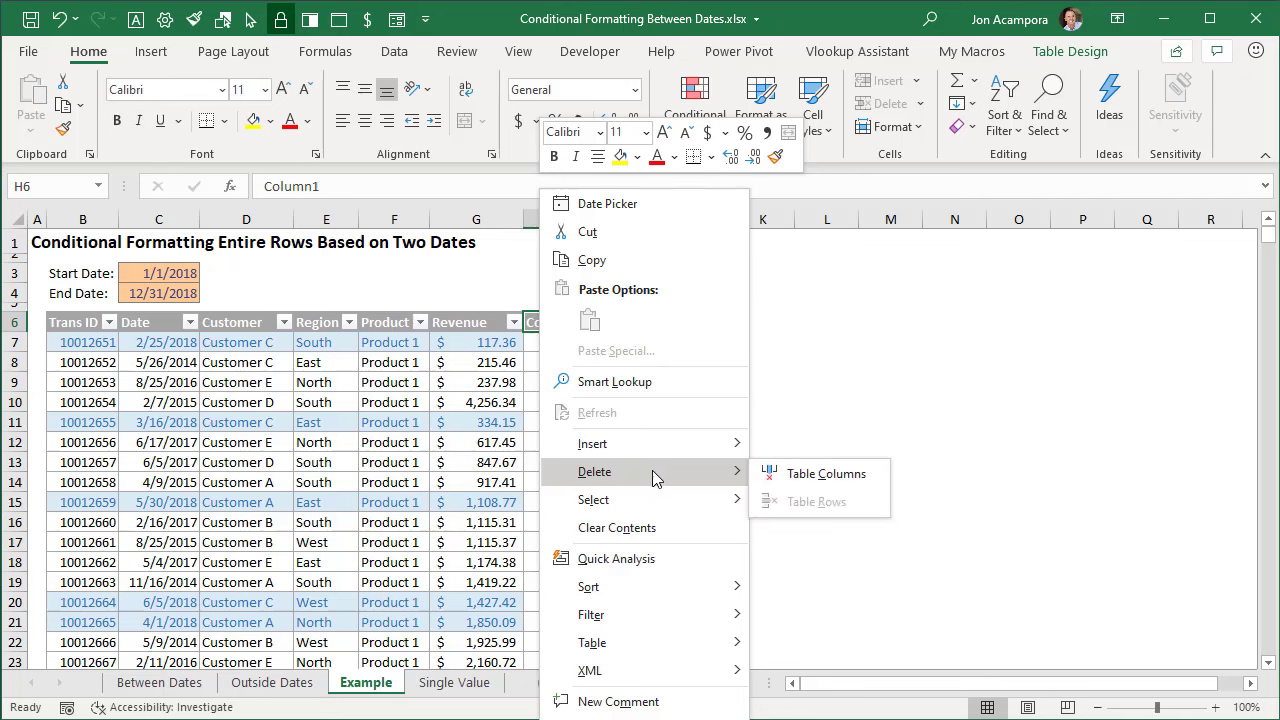
click(776, 475)
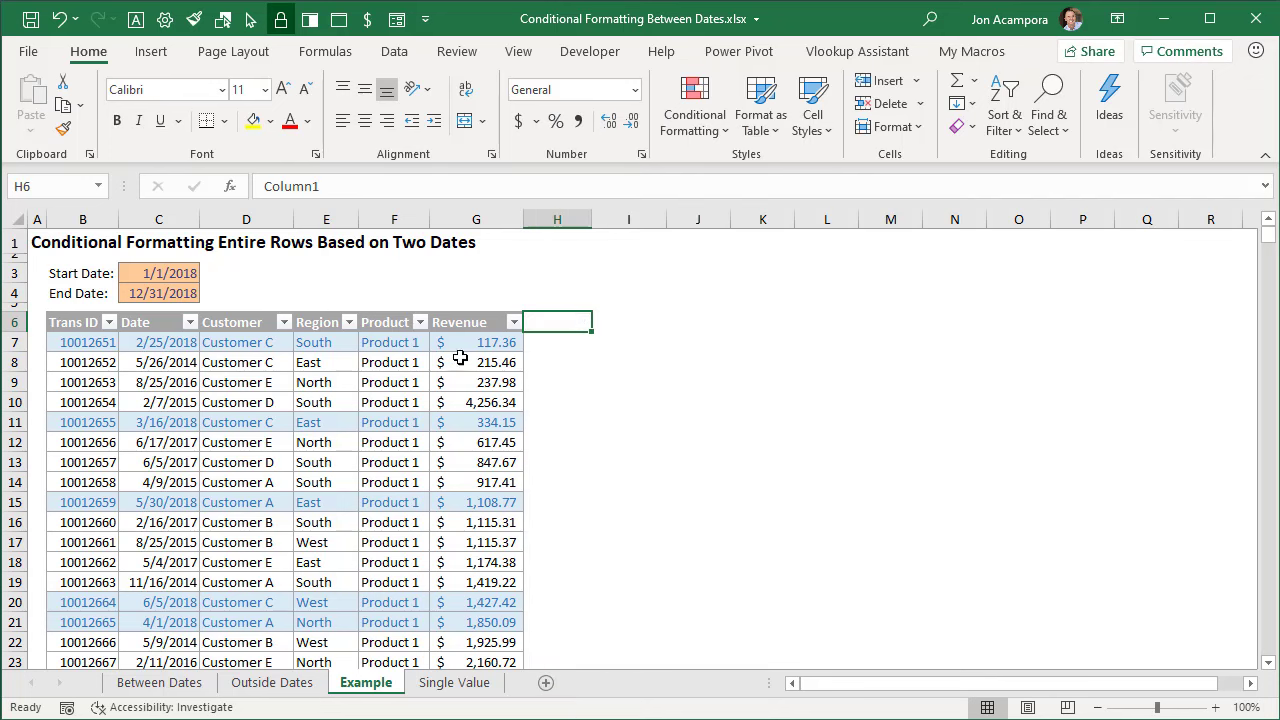
Open the Conditional Formatting Rules Manager to view the AND rule on $B$7:$G$1003
click(231, 349)
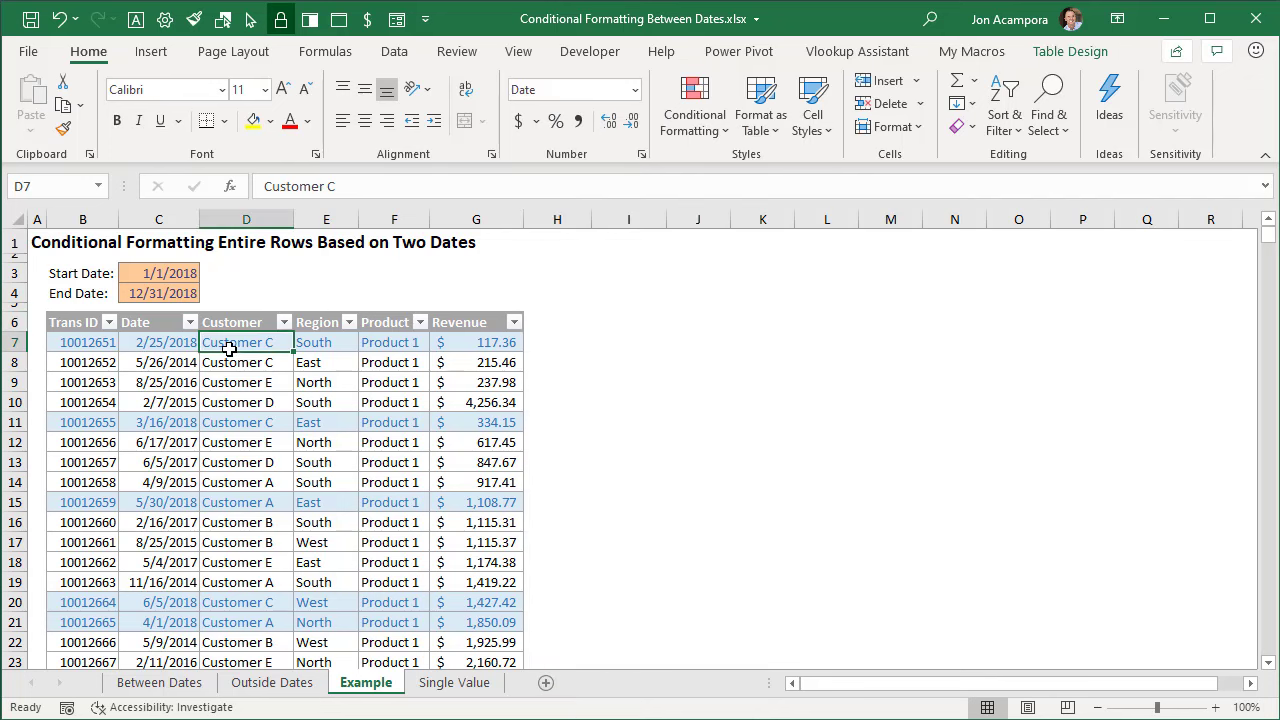
click(703, 125)
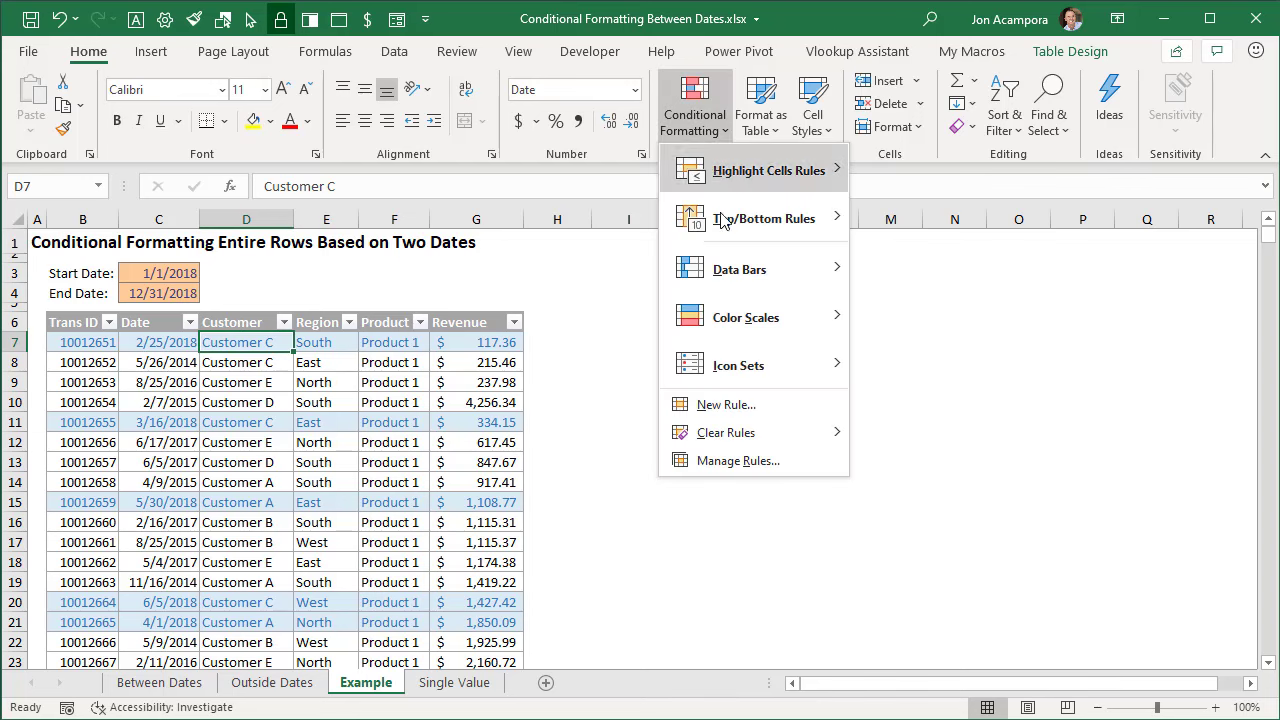
click(745, 461)
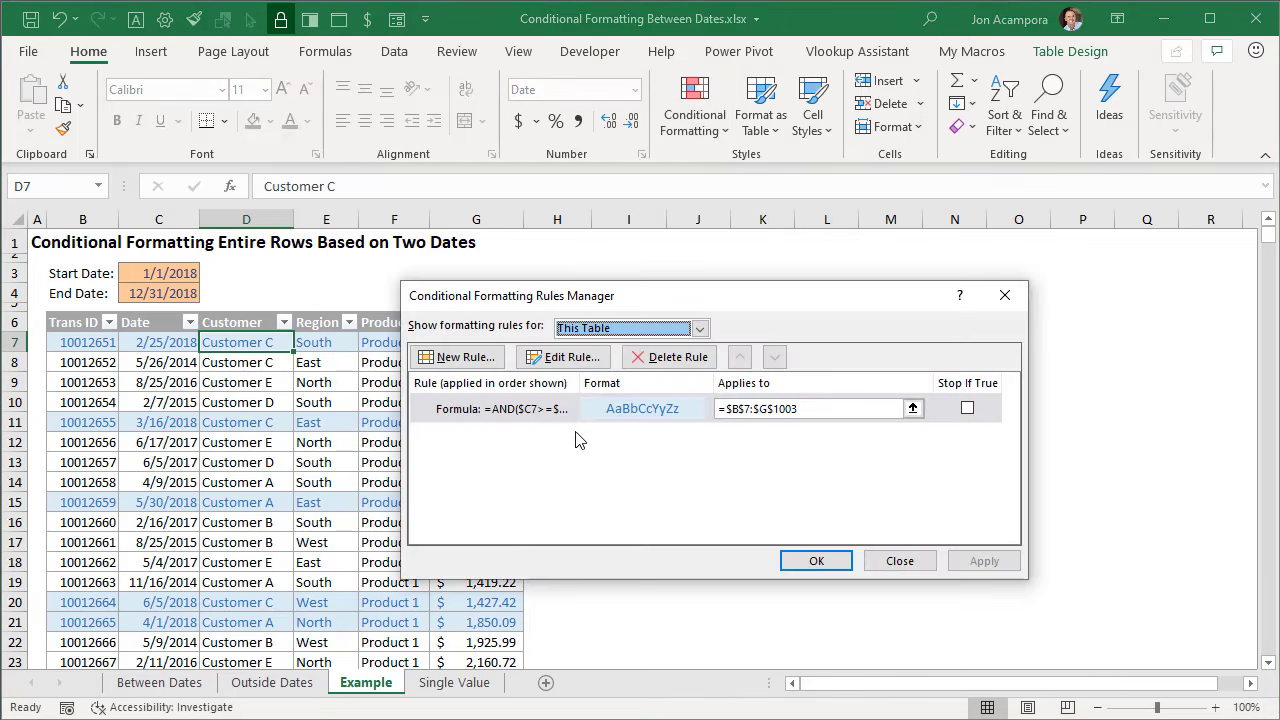
Edit the existing date rule, replacing AND with OR in its formula
click(497, 409)
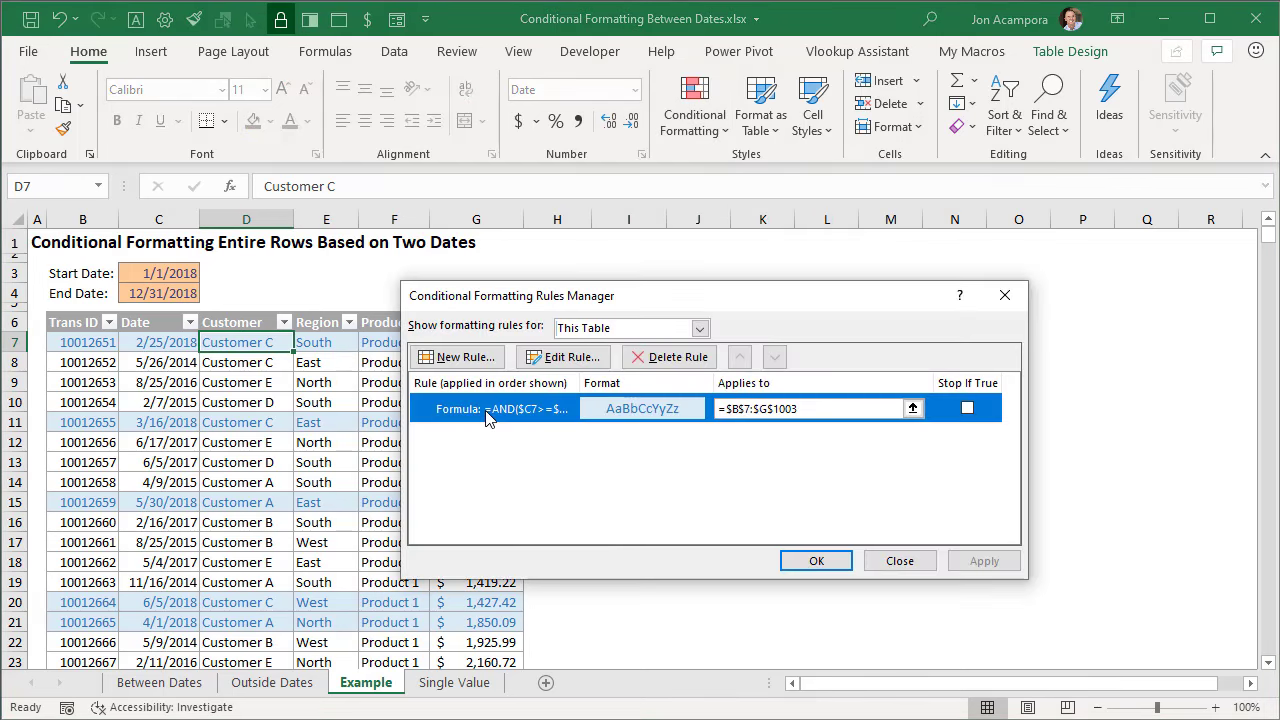
click(540, 362)
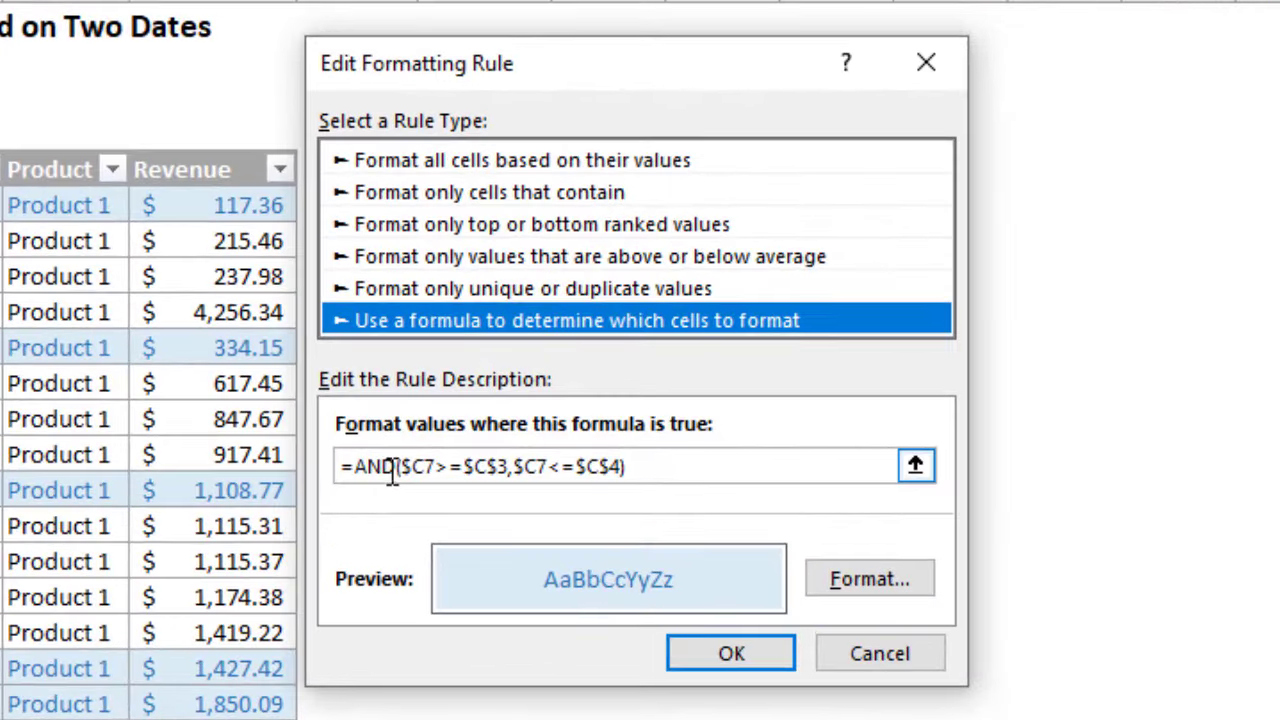
drag(397, 467, 355, 466)
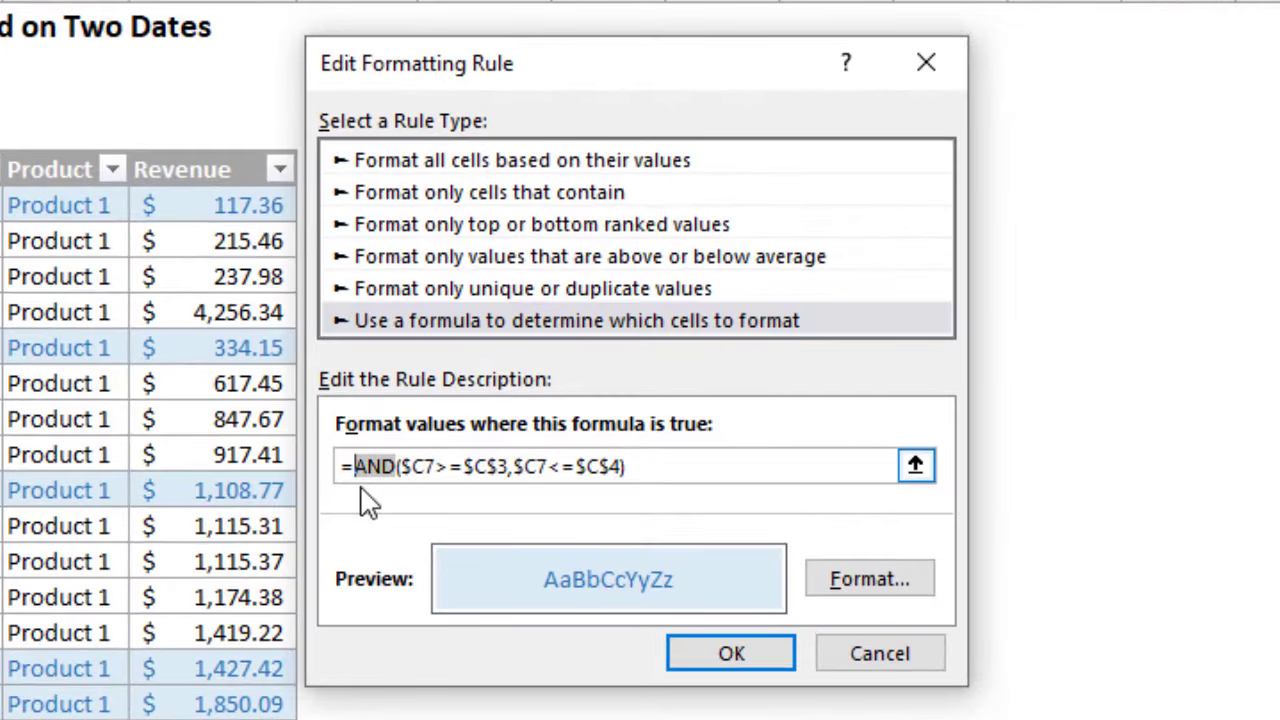
text(or)
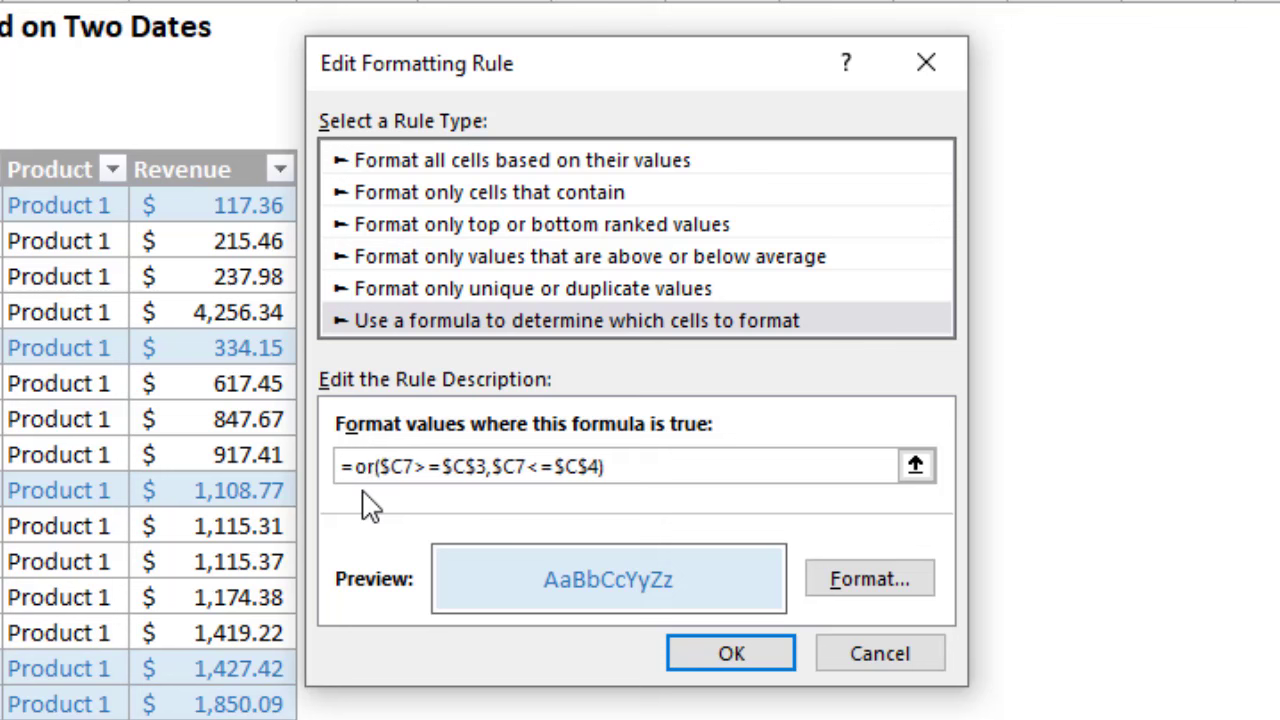
Swap the comparisons to $C7<=$C$3 and $C7>=$C$4, then confirm and apply the rule
click(414, 466)
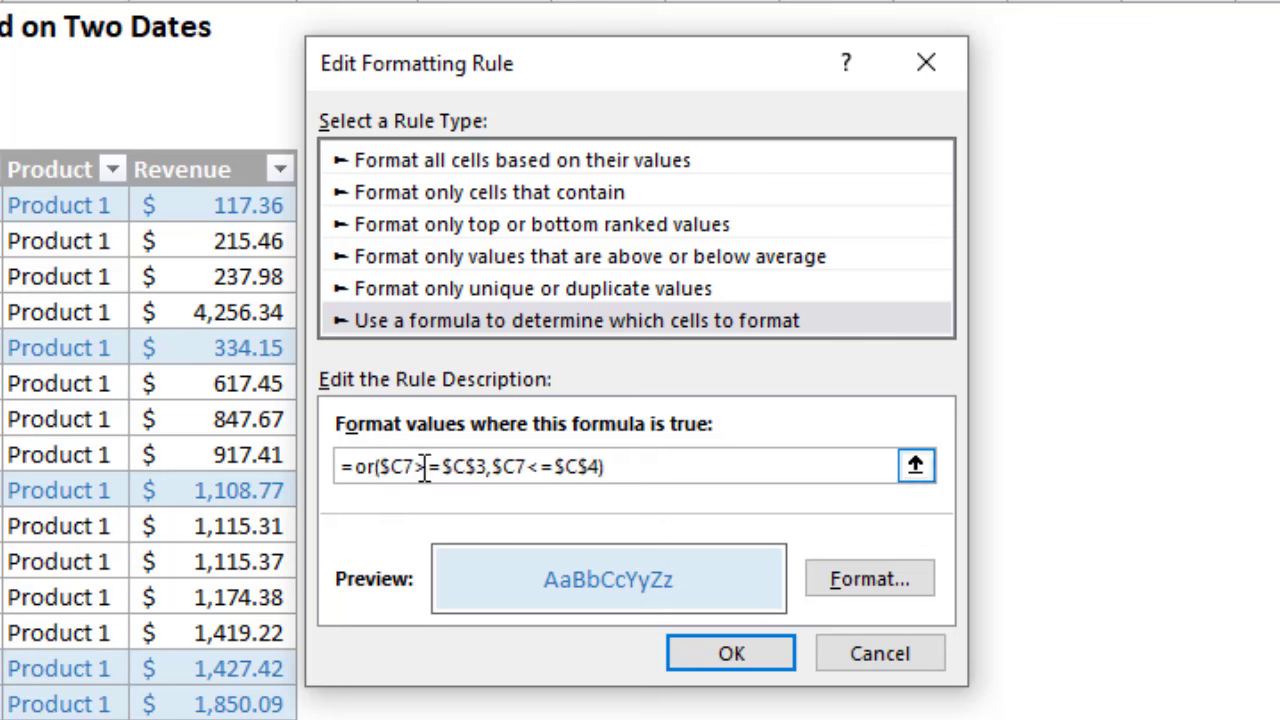
key(Delete)
text(<)
click(540, 466)
key(Delete)
text(>)
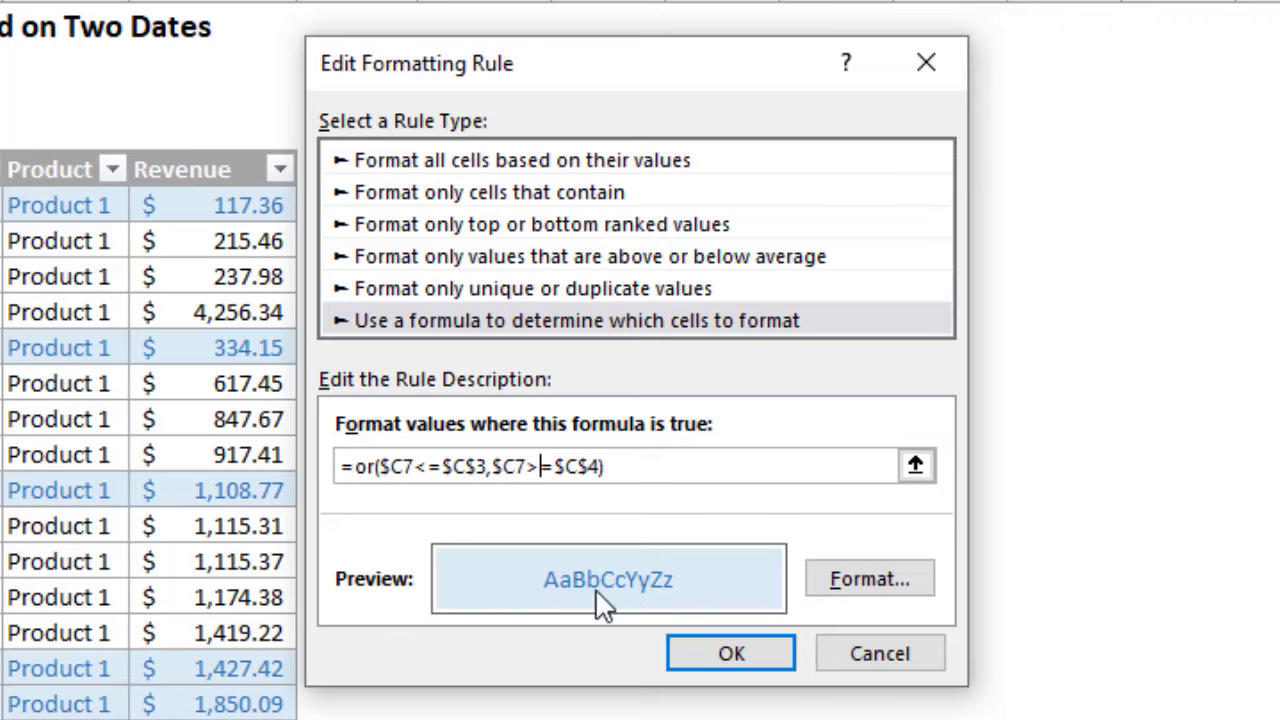
click(690, 656)
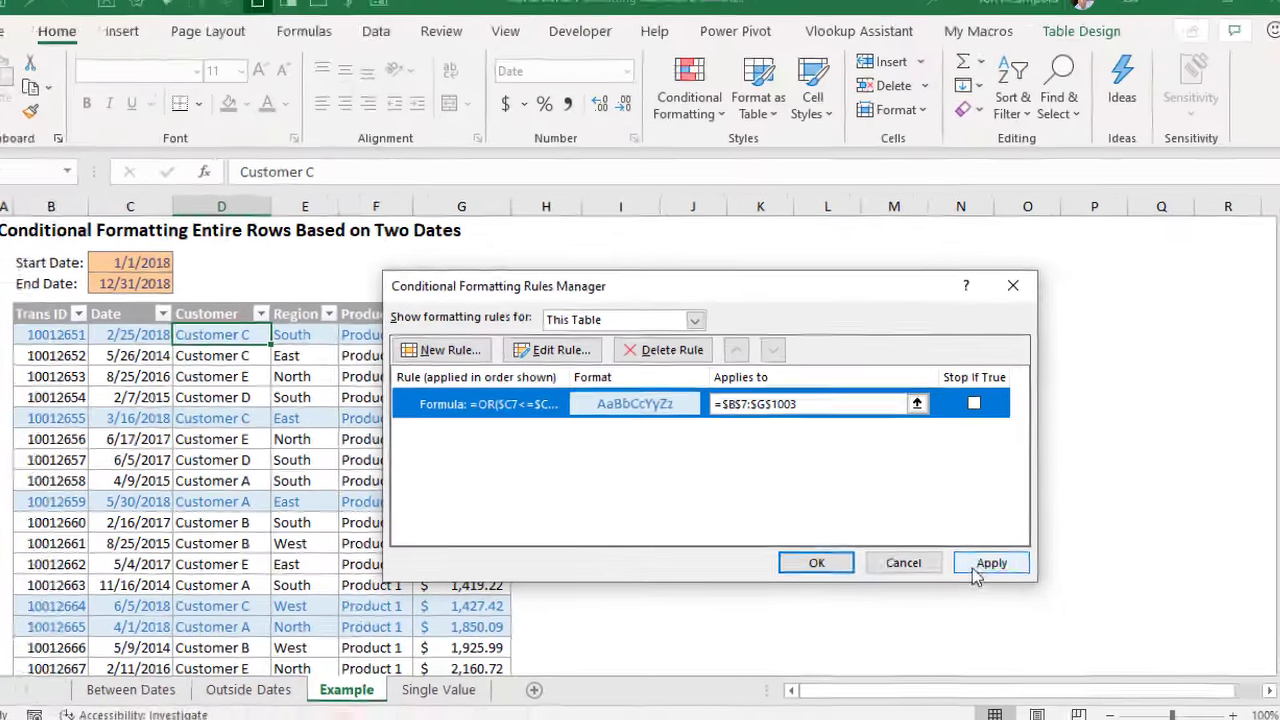
click(1117, 594)
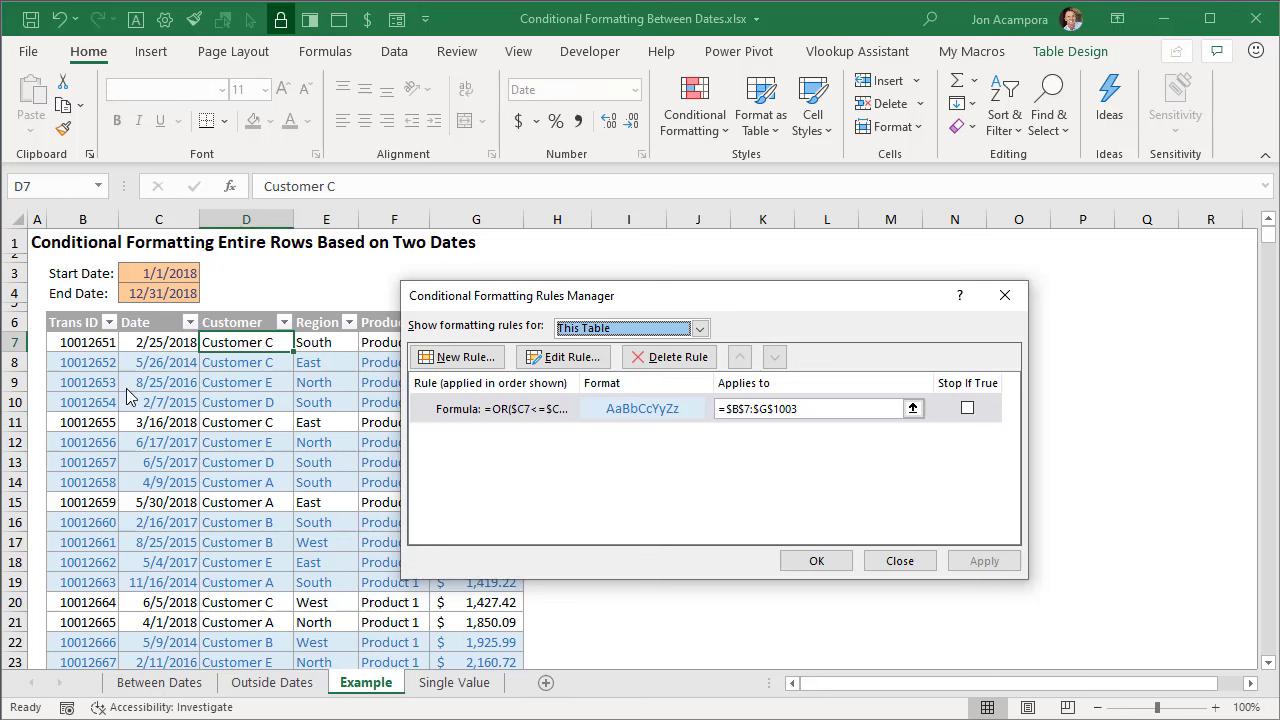
Close the rules list and change the Start Date in C3 to 1/1/2016
click(812, 563)
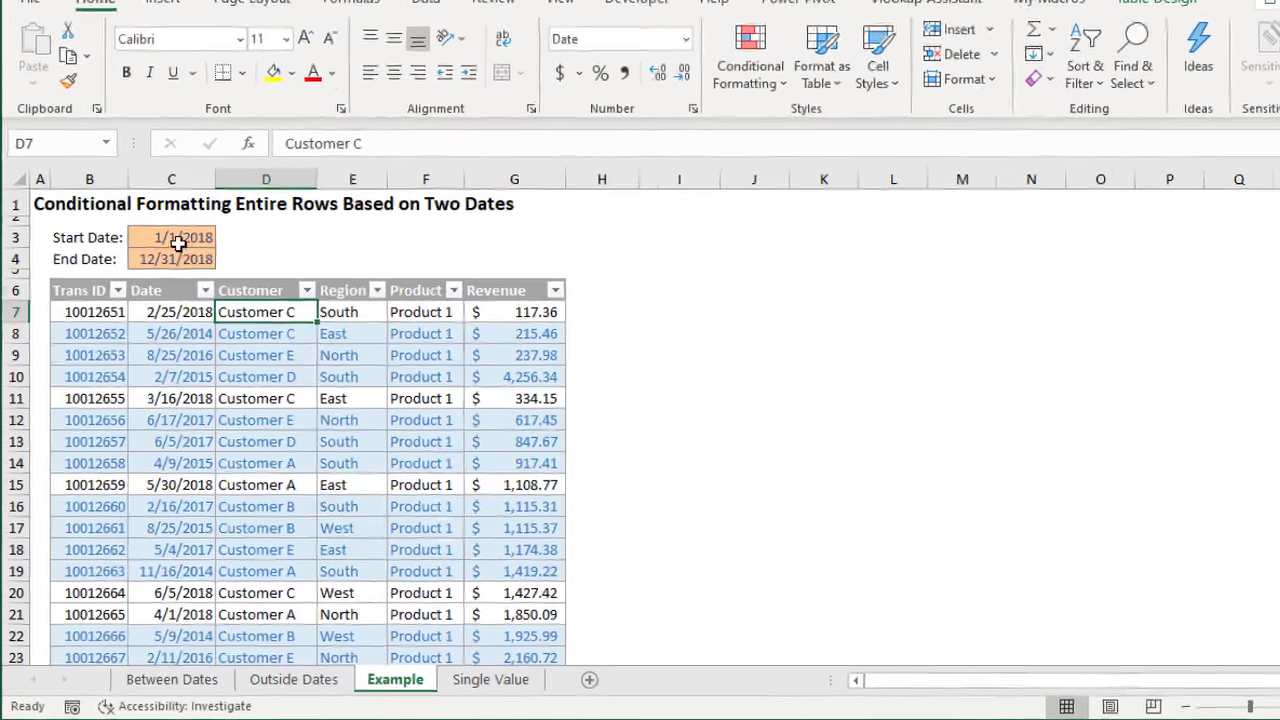
click(177, 273)
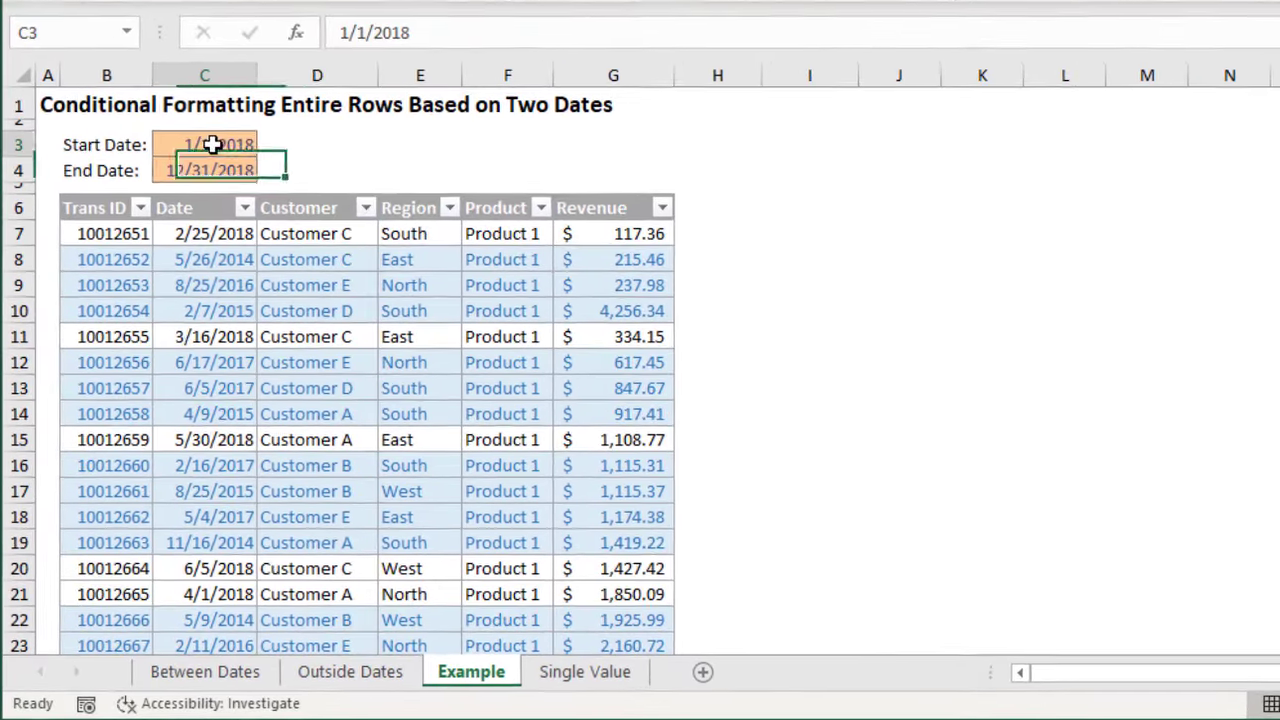
key(F2)
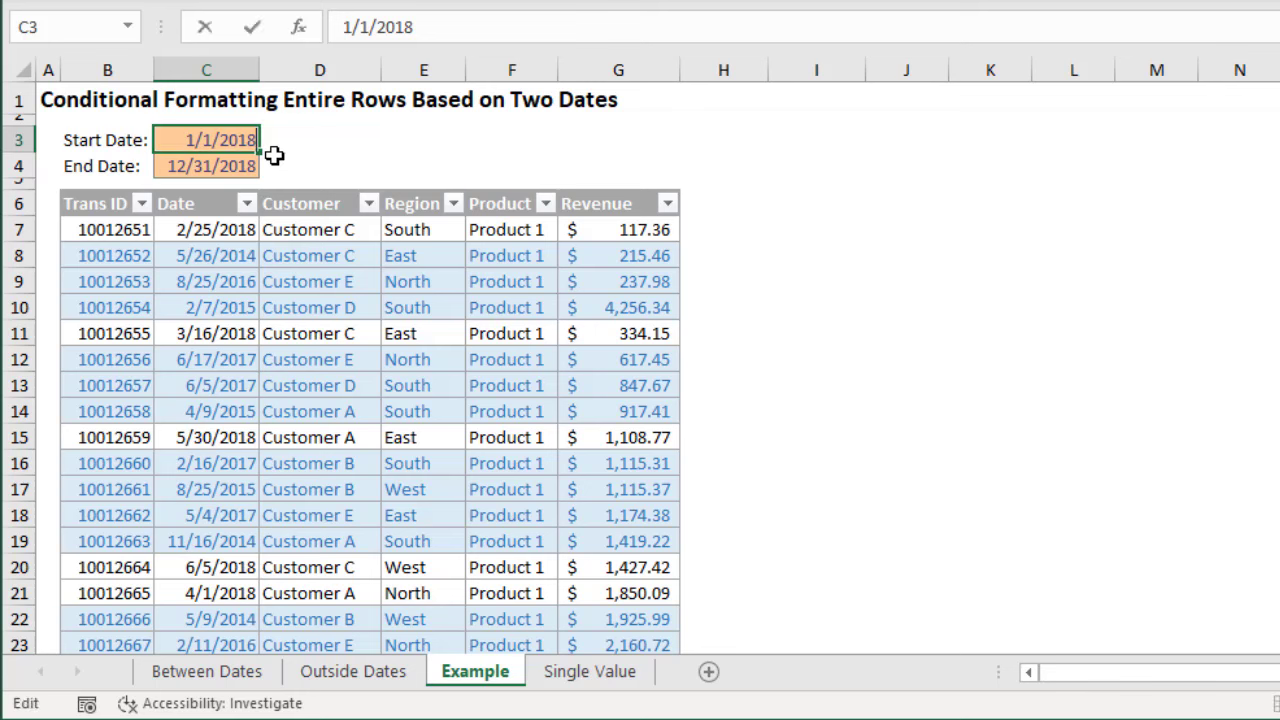
key(BackSpace)
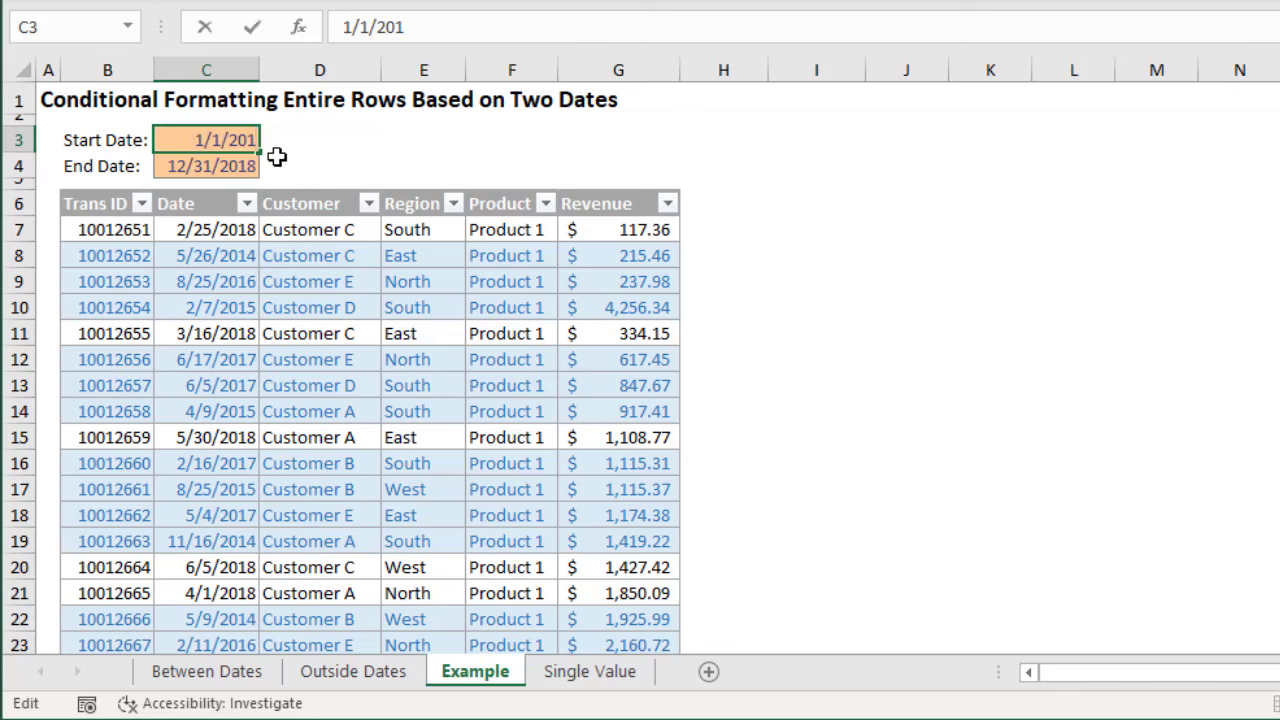
text(6)
key(Return)
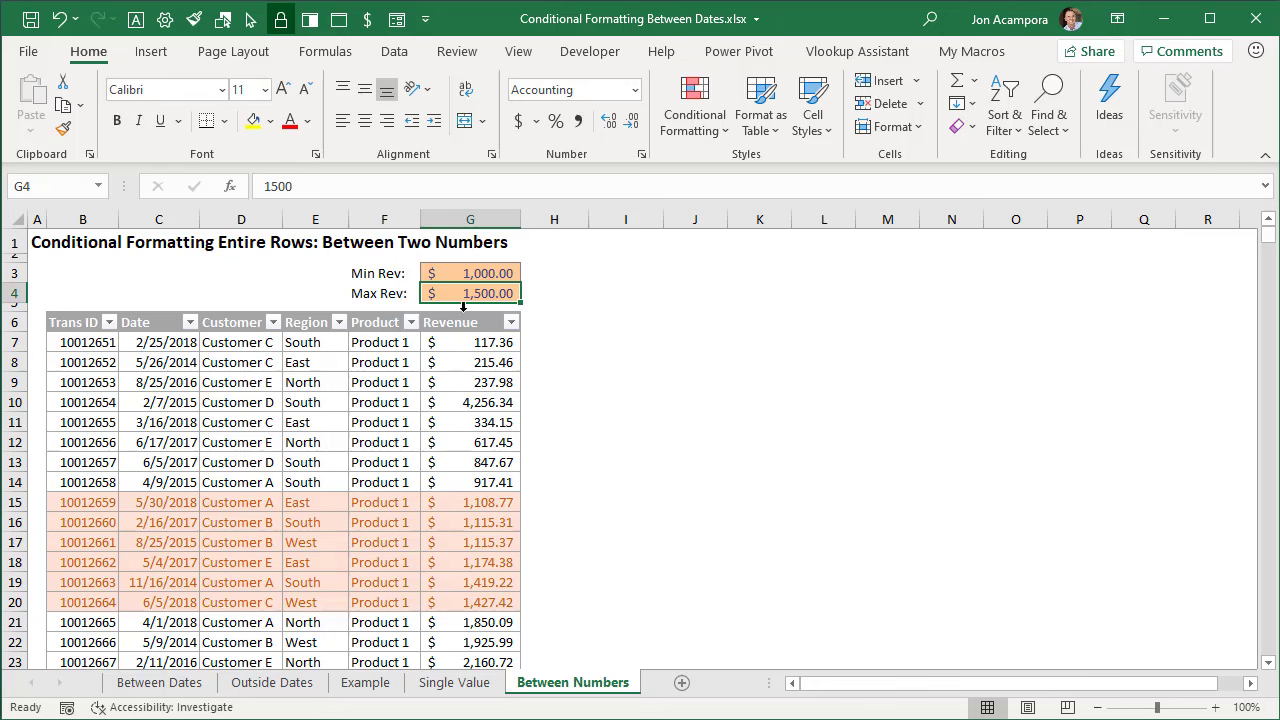
Enter 500 as the Min Rev value in cell G3
click(462, 272)
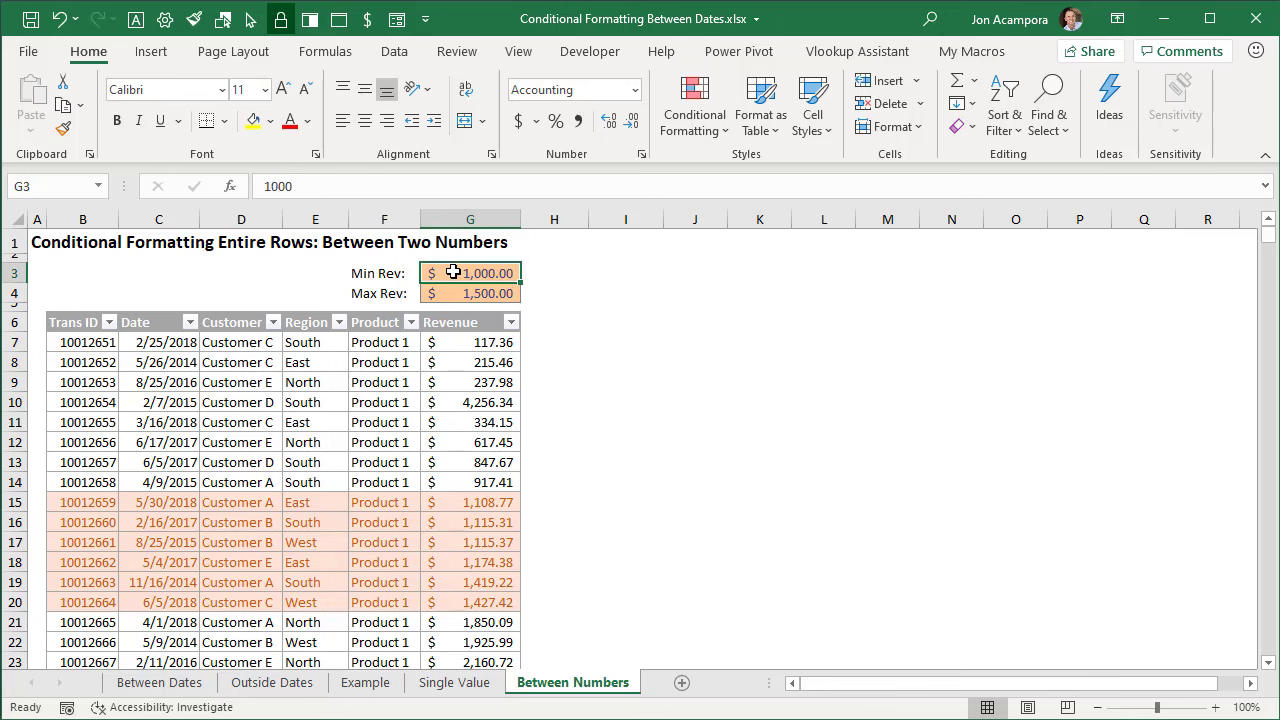
text(500)
key(Return)
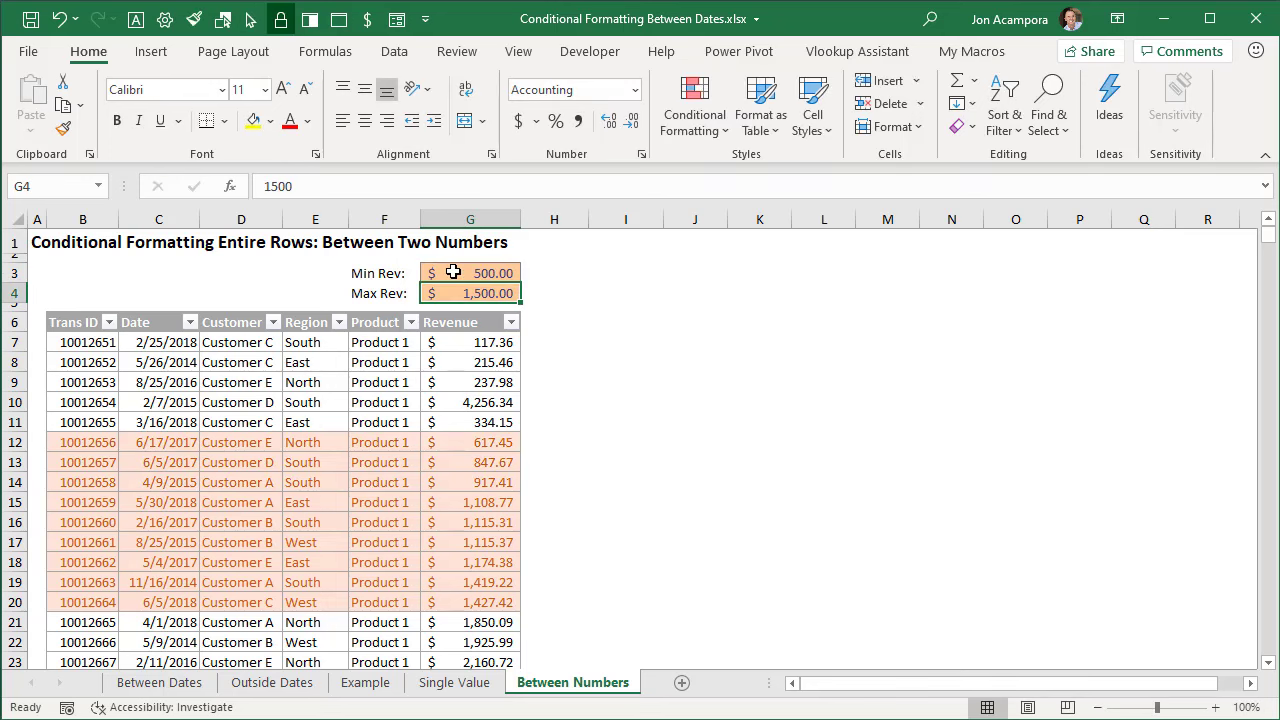